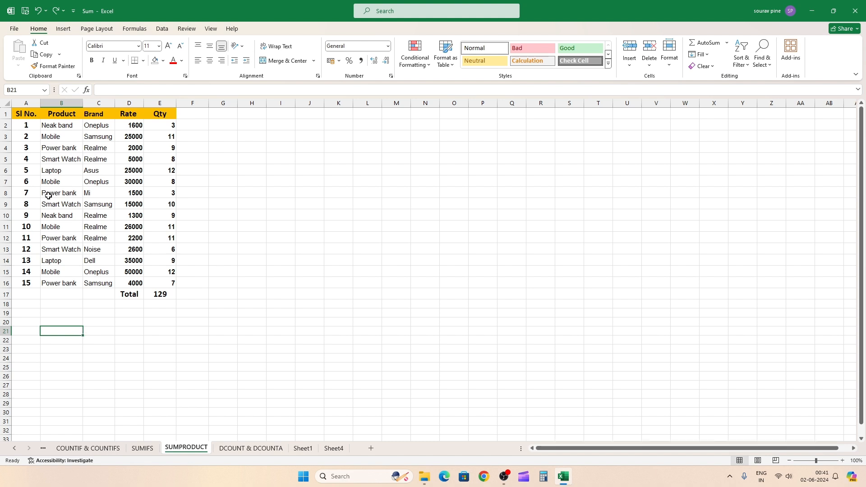
Step: Set the font of the product and brand entries in B2:C16 to Copperplate Gothic Light
click(59, 128)
click(101, 125)
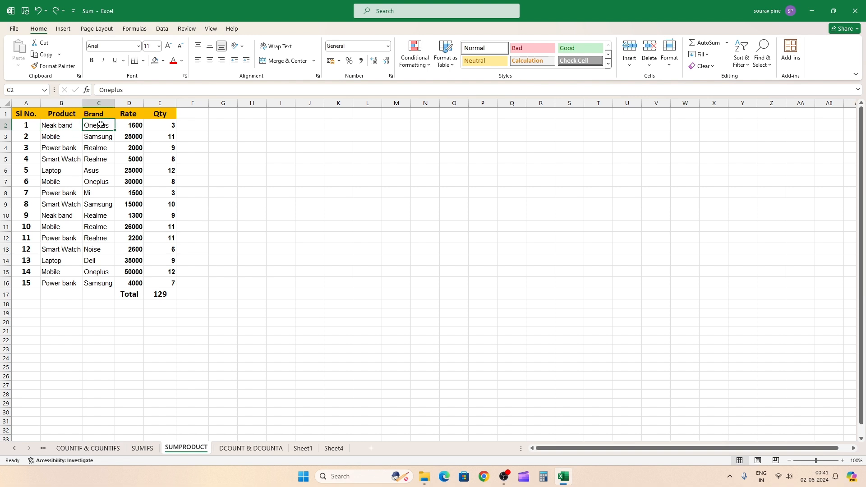
click(94, 180)
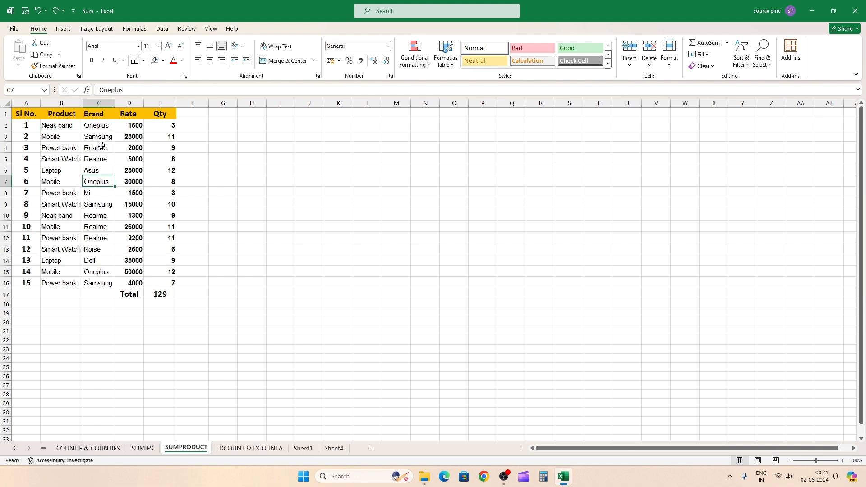
drag(55, 126, 106, 284)
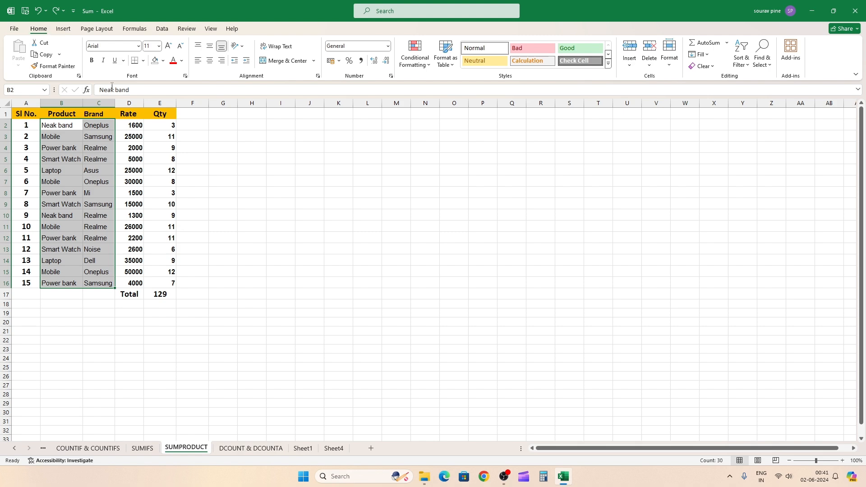
click(139, 46)
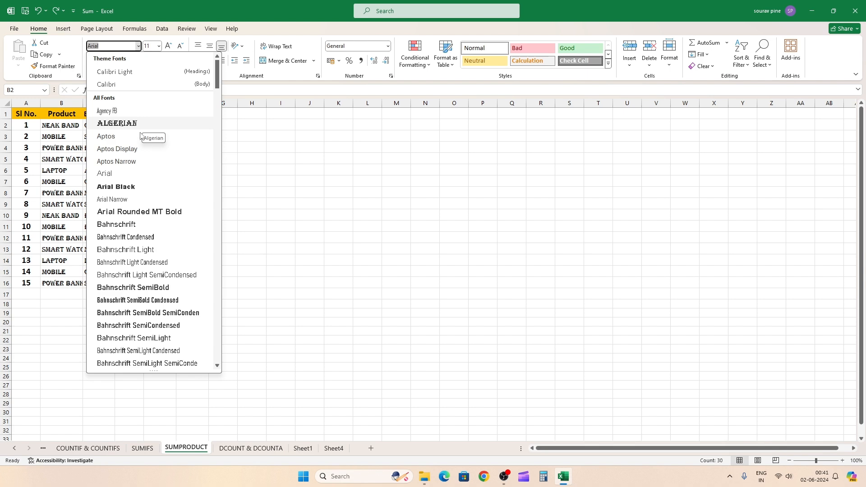
drag(217, 87, 221, 155)
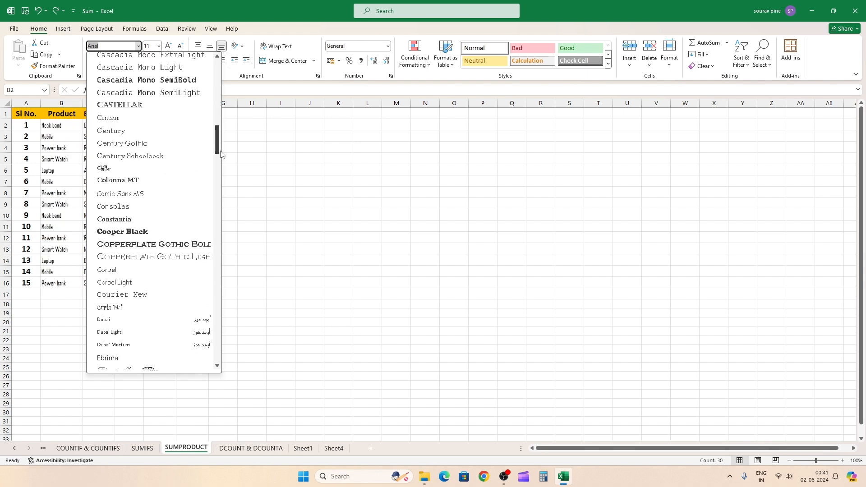
click(140, 262)
click(71, 339)
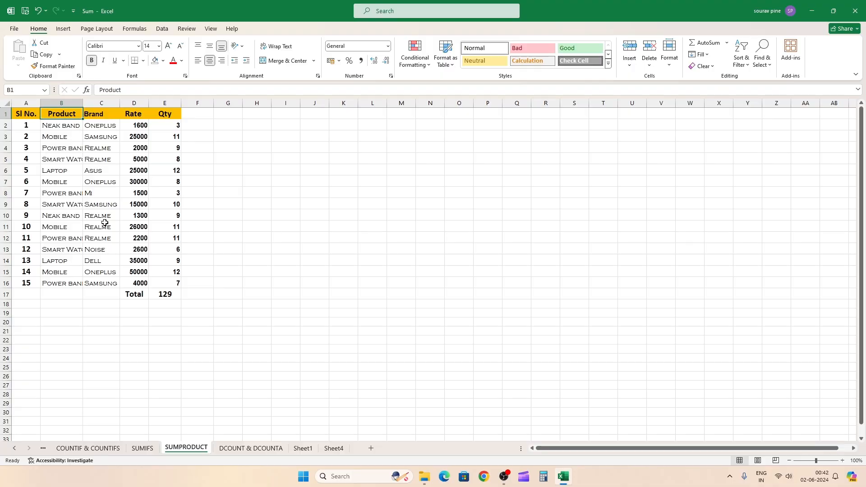
click(4, 137)
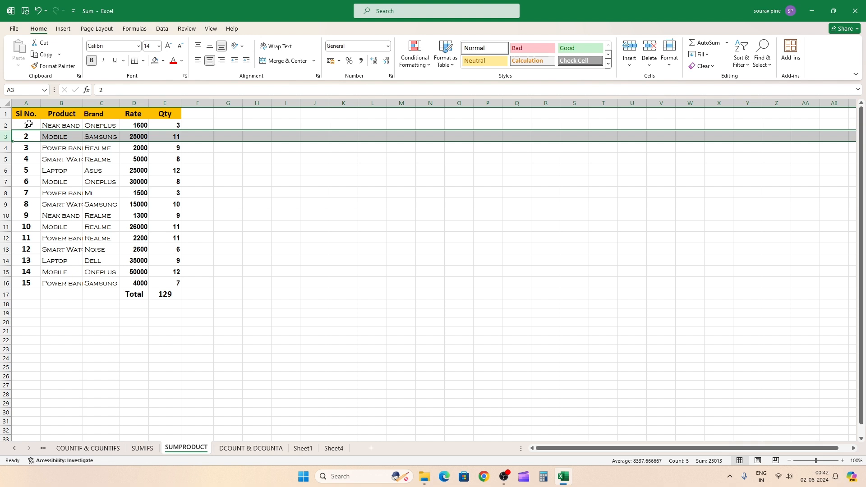
click(518, 192)
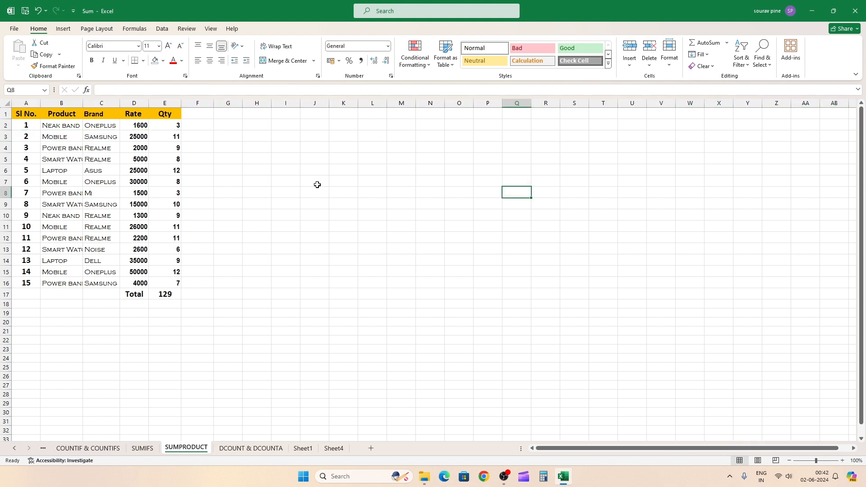
click(286, 173)
click(97, 158)
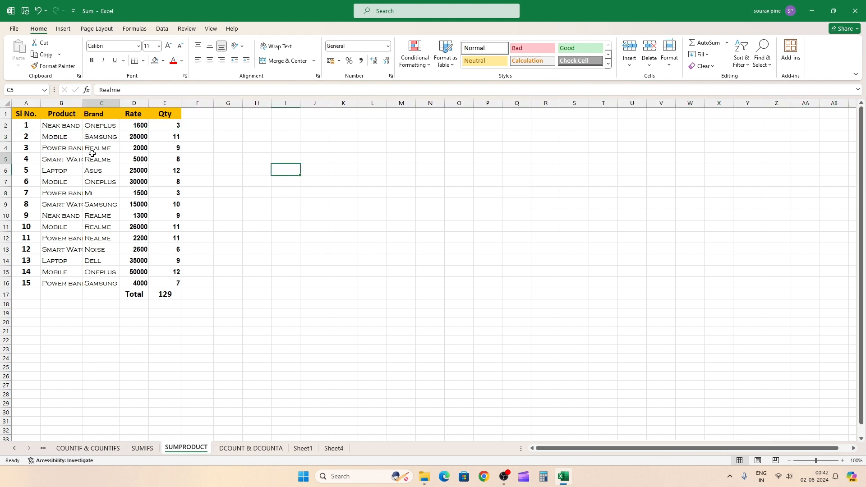
Step: Select the whole product table, A1:E17
key(ctrl+a)
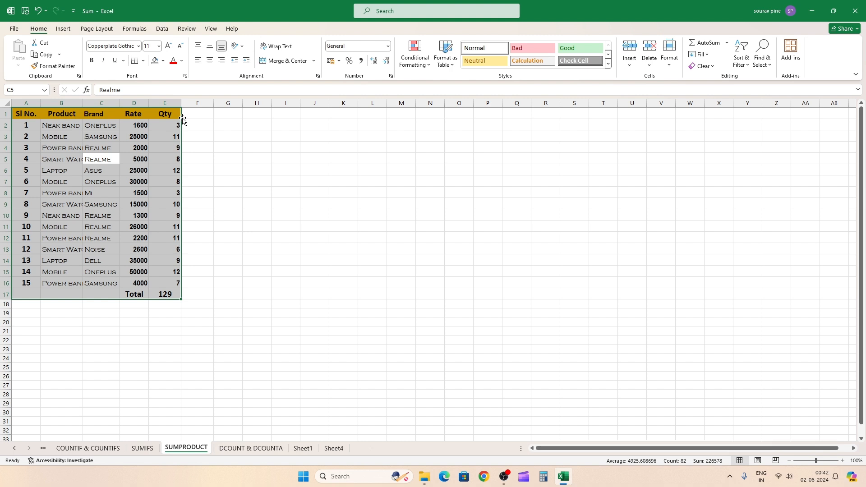
drag(183, 119, 156, 105)
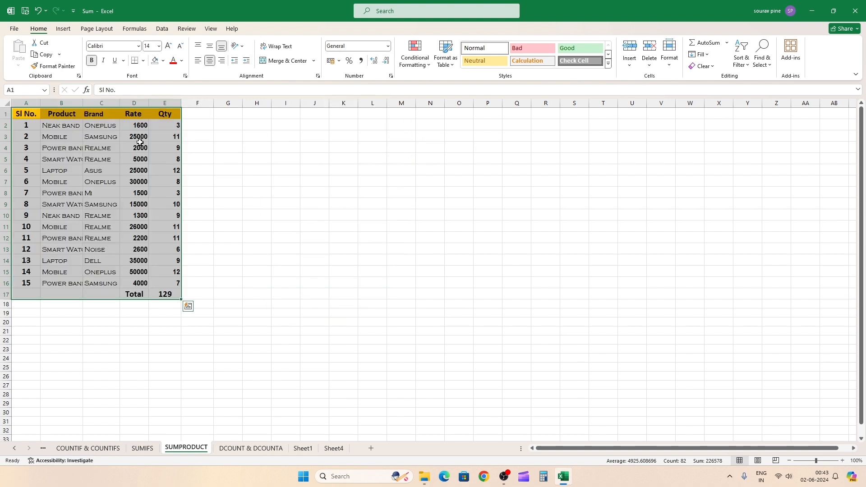
click(206, 144)
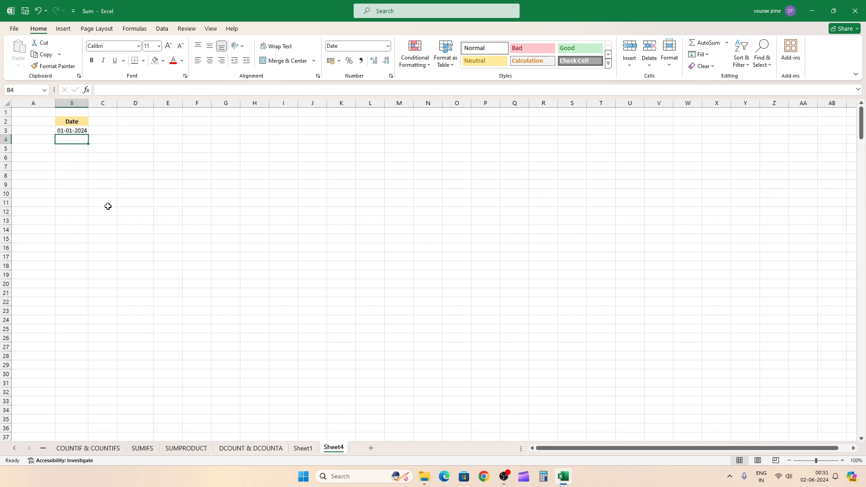
Step: On Sheet4, extend the date in B3 as a daily series down to B27
click(63, 130)
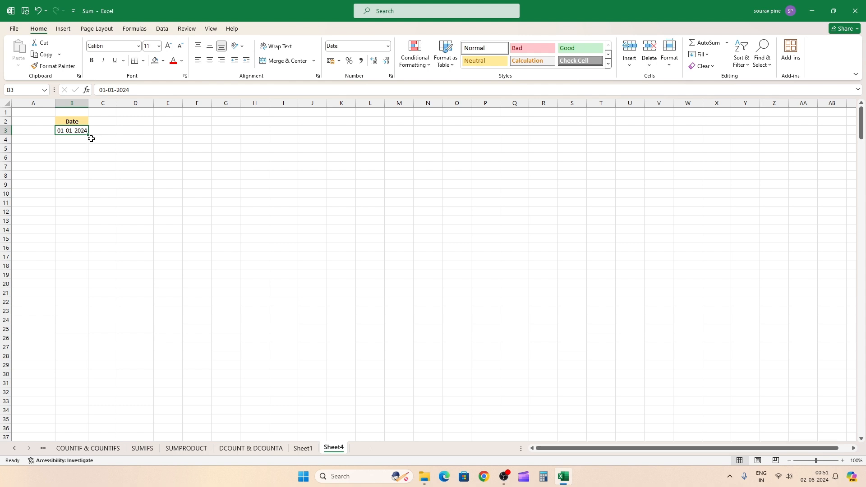
click(77, 141)
click(73, 129)
drag(89, 135, 91, 353)
click(66, 316)
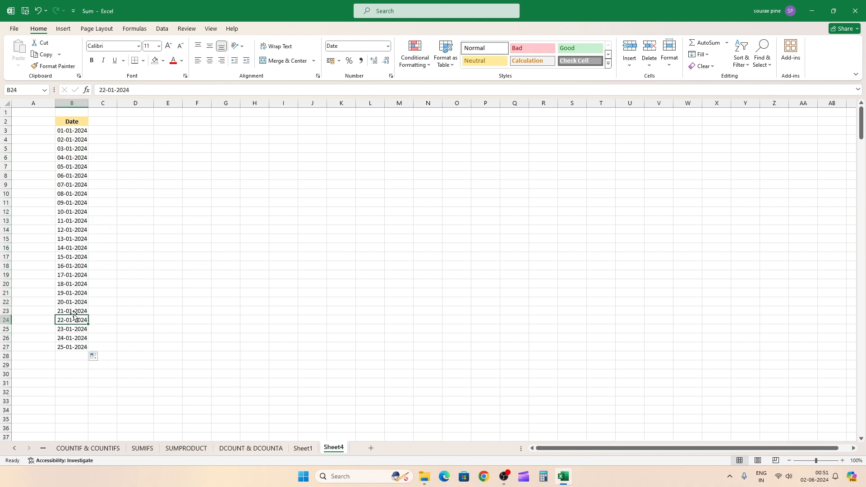
click(85, 346)
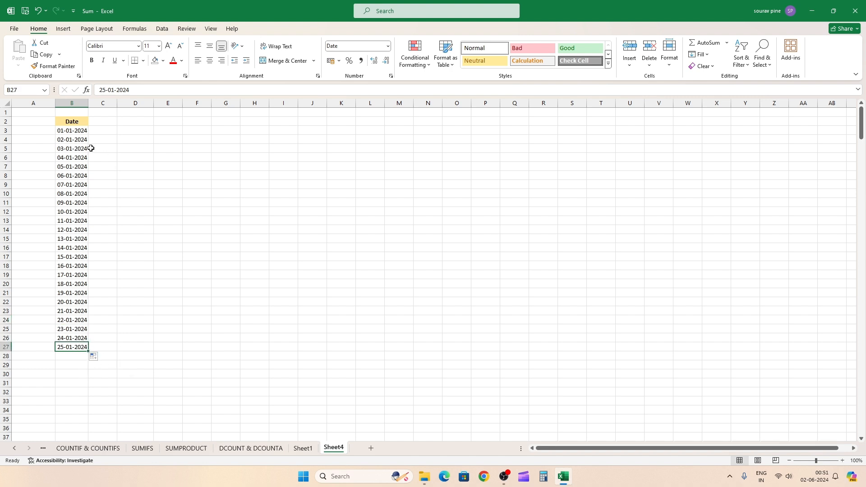
Step: Clear the filled dates from B4:B27, keeping only the starting date
click(67, 137)
key(ctrl+shift+Down)
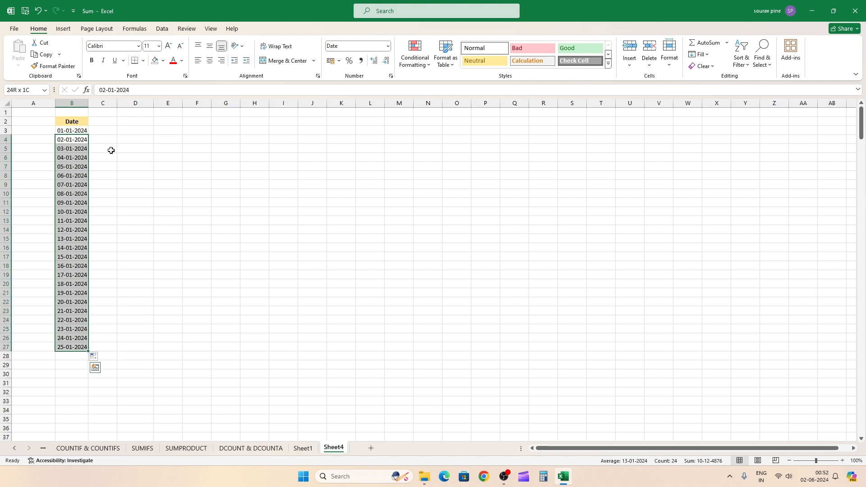
key(Delete)
click(111, 151)
Step: Enter 1 in cell A3, beside the starting date
click(36, 127)
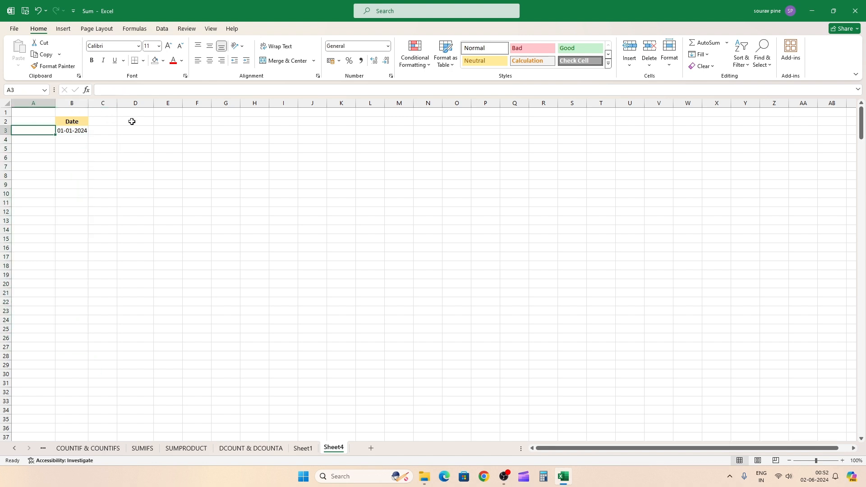
text(1)
key(Tab)
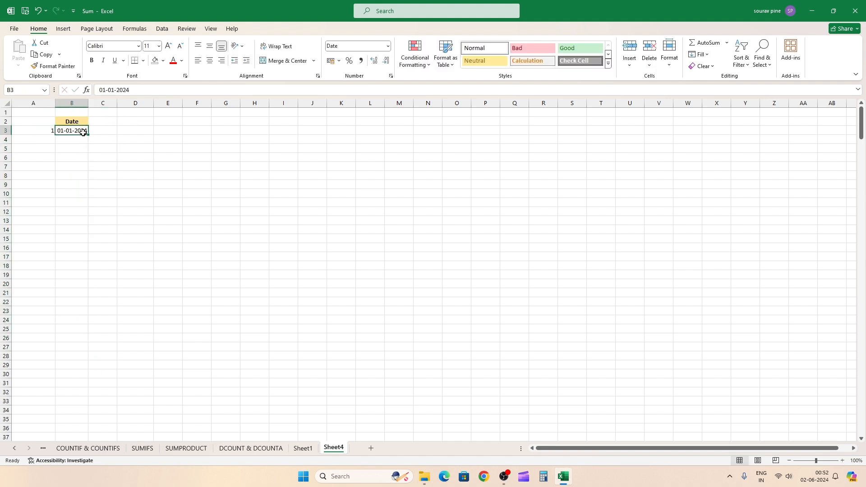
Step: Fill a linear series down column A from A3 with step value 1 and stop value 365
click(47, 132)
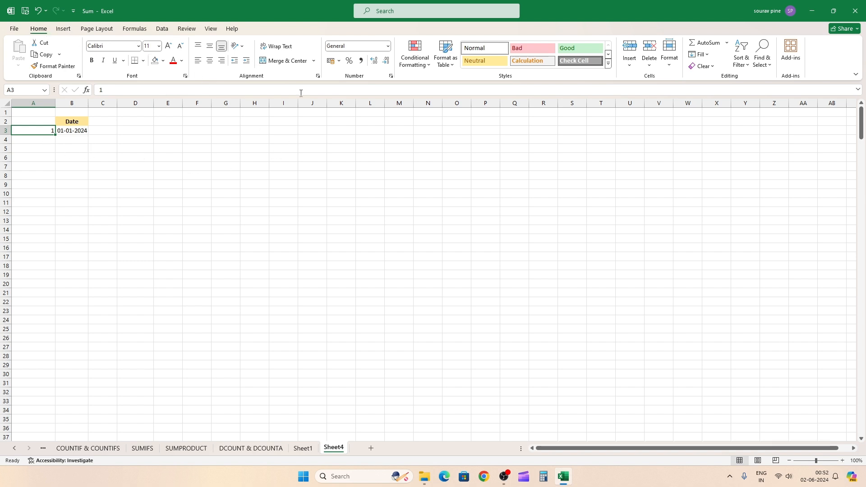
click(700, 55)
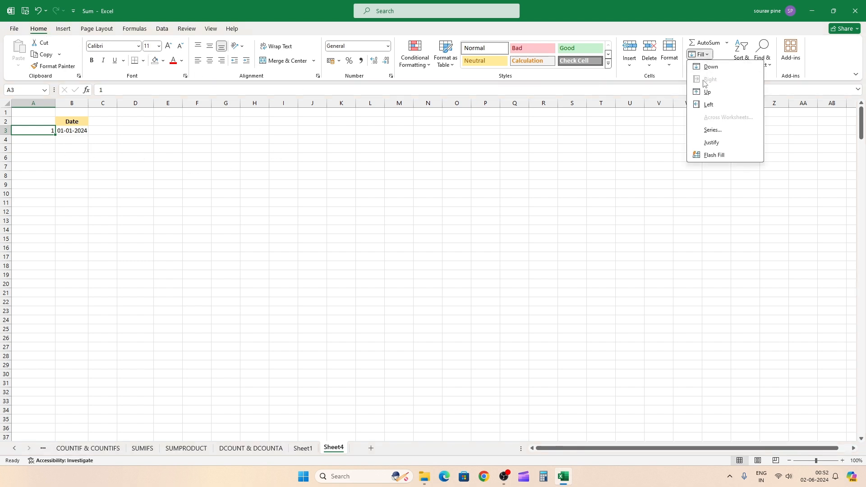
click(705, 131)
drag(68, 168, 66, 171)
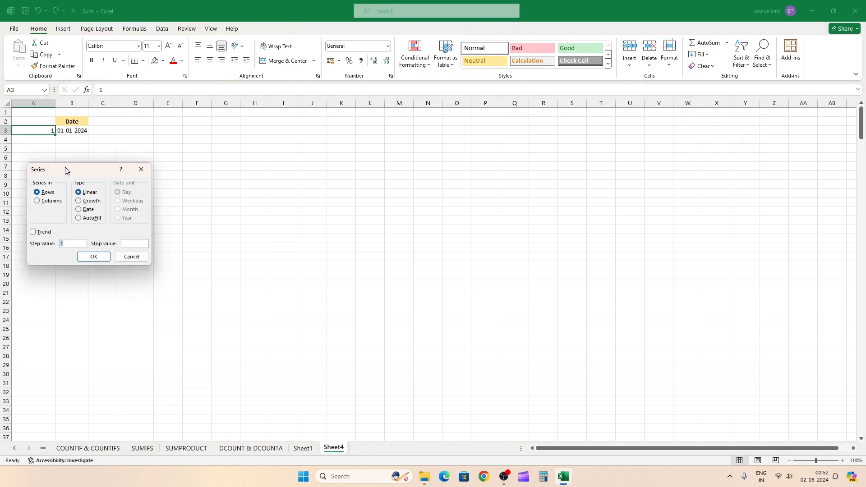
click(51, 203)
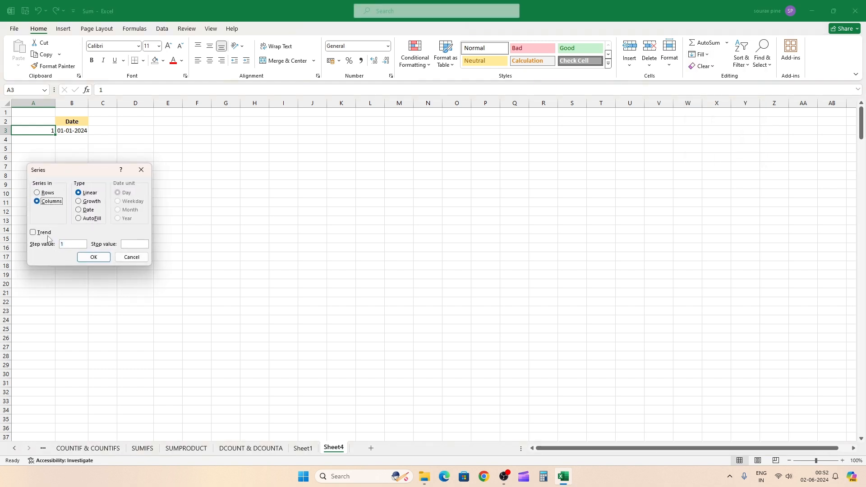
click(132, 244)
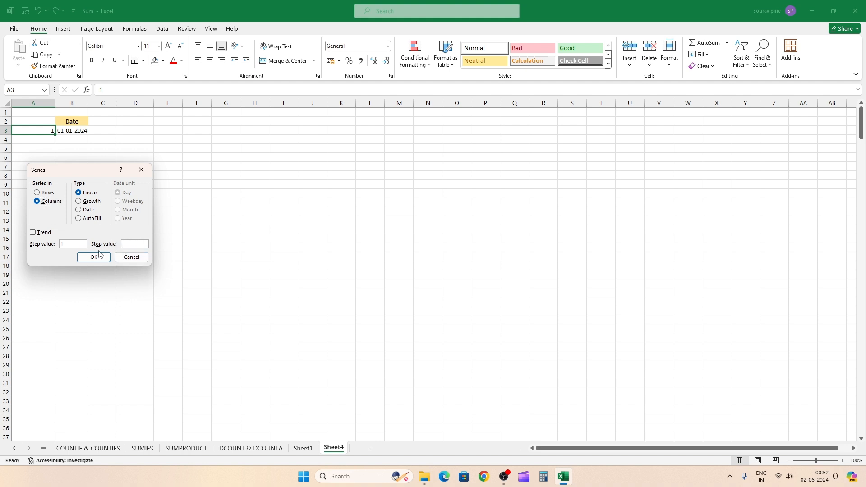
text(365)
click(84, 257)
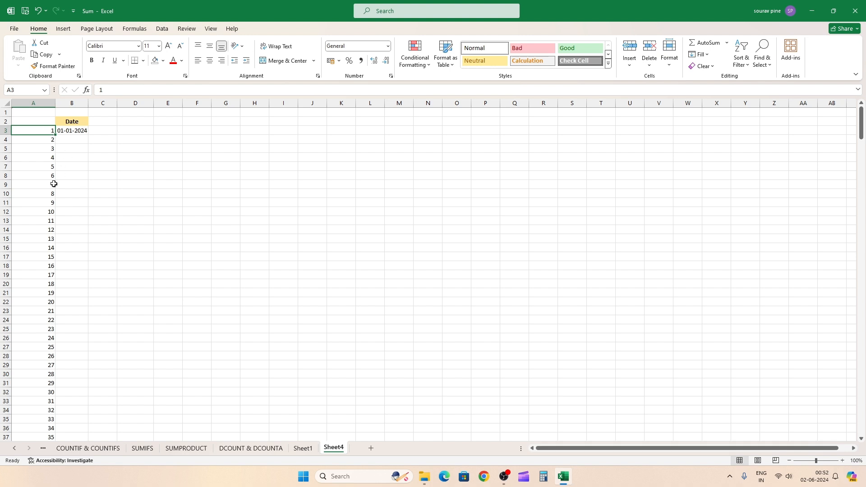
Step: Auto-fill the date in B3 down column B alongside all the serial numbers in column A
key(ctrl+Down)
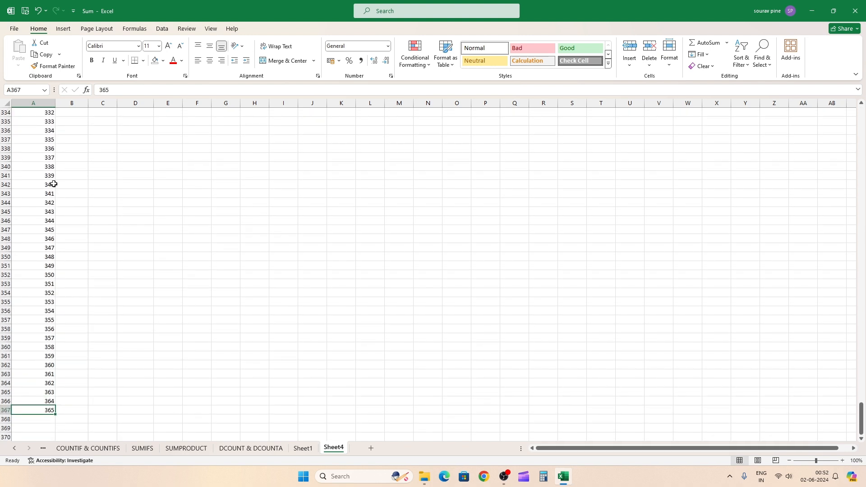
click(70, 192)
key(ctrl+Up)
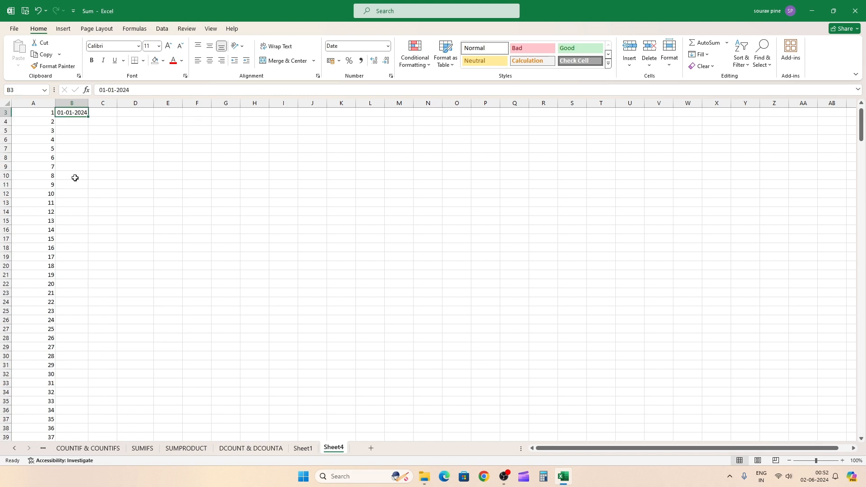
scroll(75, 178, up, 1)
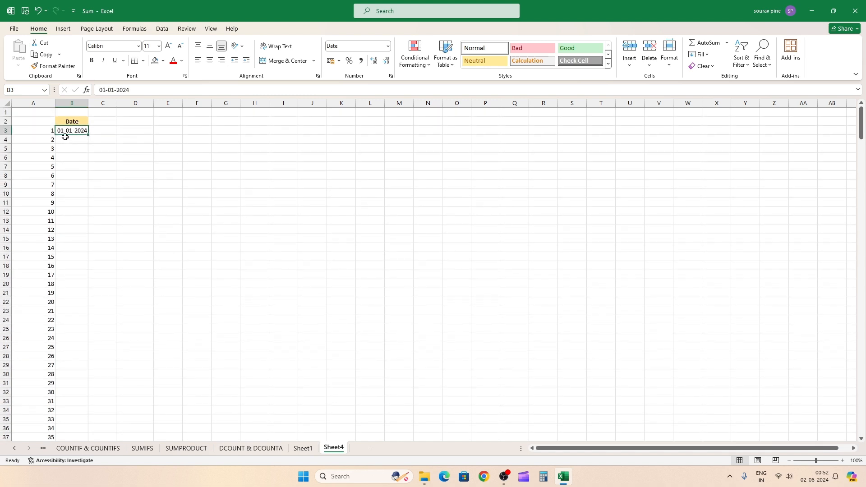
double_click(89, 135)
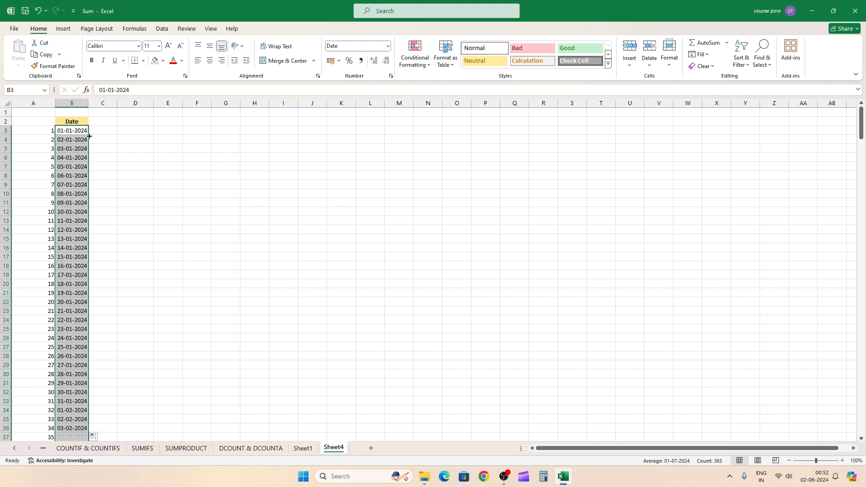
Step: Examine the last rows of the filled date column to check where the series ends
click(76, 165)
key(ctrl+Down)
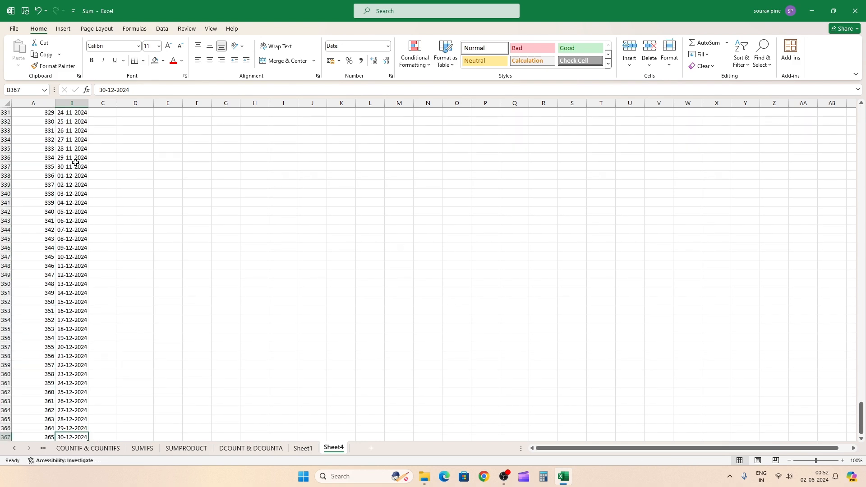
scroll(84, 315, up, 11)
scroll(85, 317, down, 6)
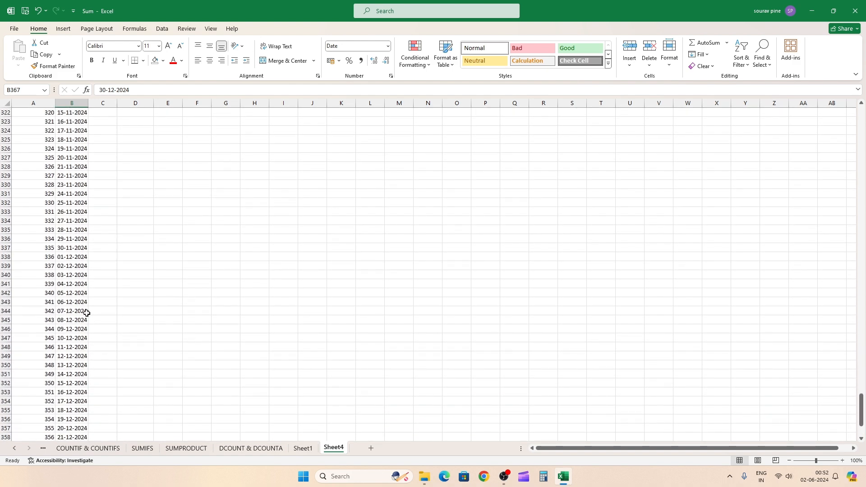
scroll(78, 304, down, 4)
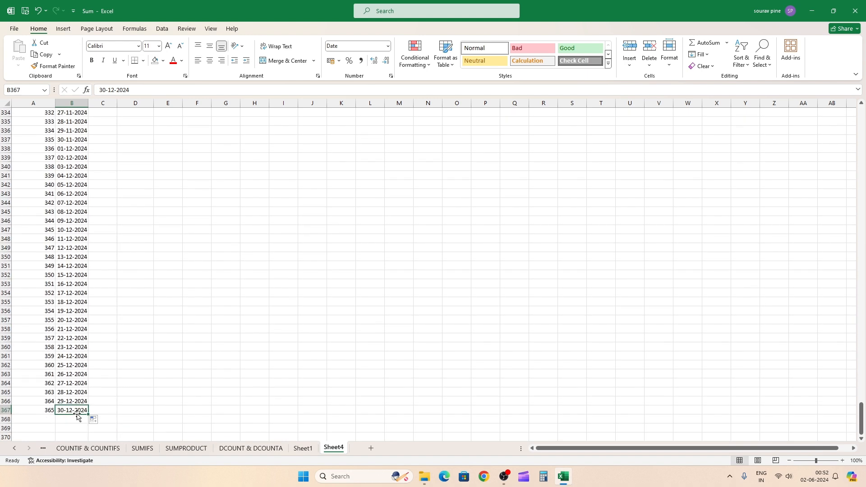
scroll(71, 319, up, 1)
scroll(71, 318, up, 5)
Step: Clear all the helper serial numbers from column A
click(71, 285)
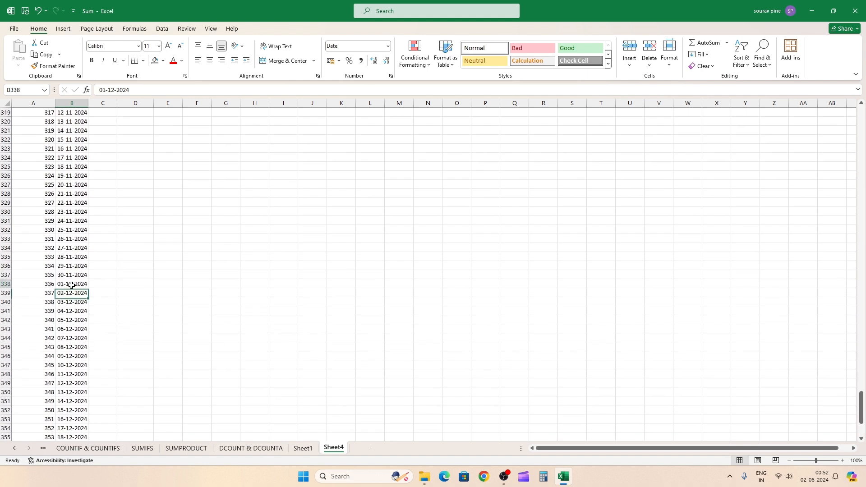
key(ctrl+Up)
scroll(71, 285, up, 1)
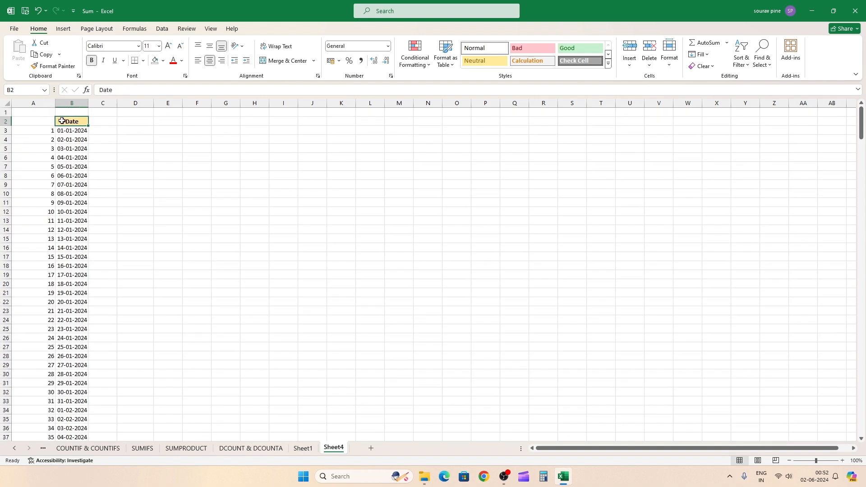
click(39, 101)
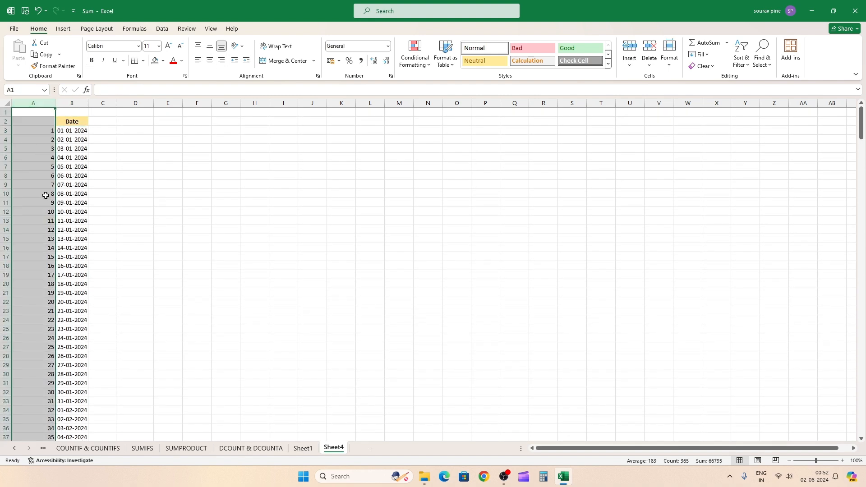
key(Delete)
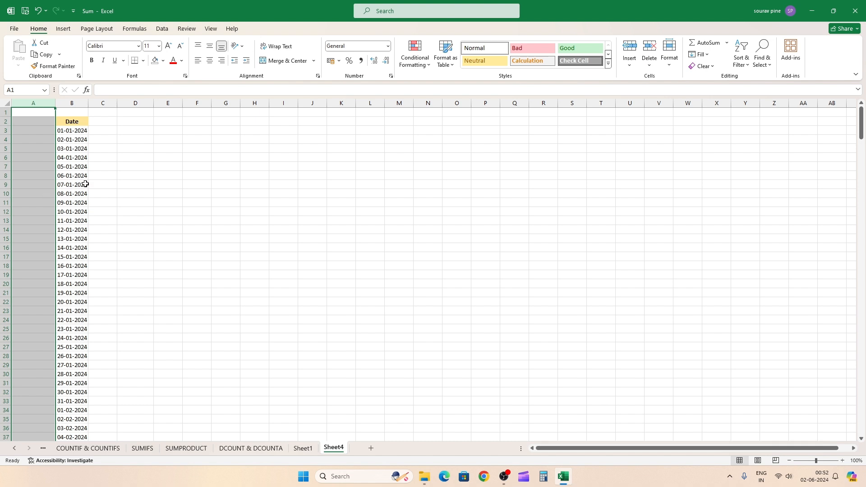
click(104, 175)
scroll(104, 171, down, 4)
scroll(108, 170, up, 4)
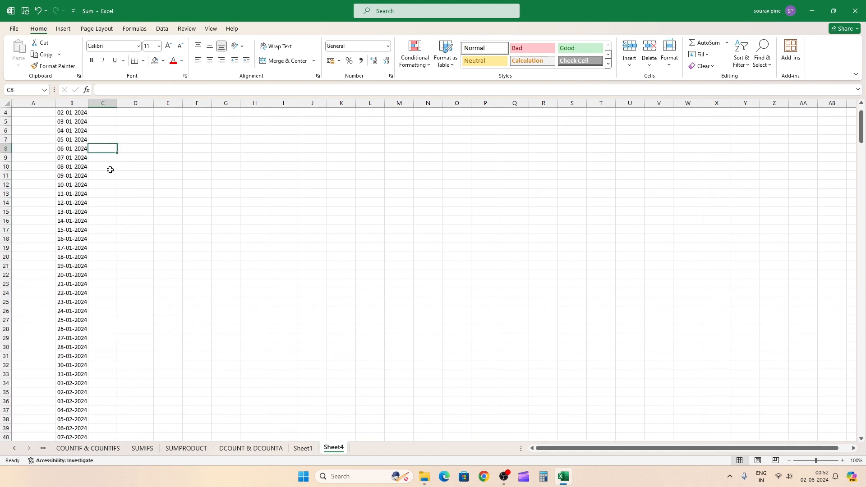
Step: Enter 1 and 2 in B3 and B4 and extend the number series down to 26 in B28
click(63, 130)
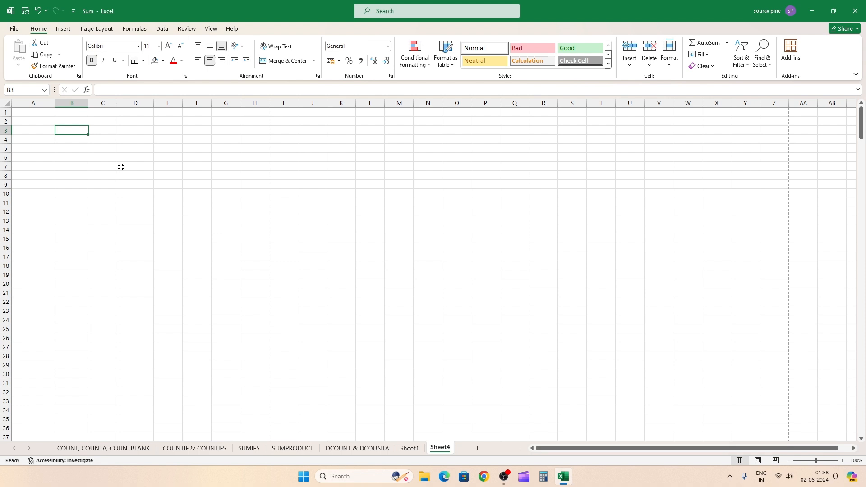
text(1)
key(Return)
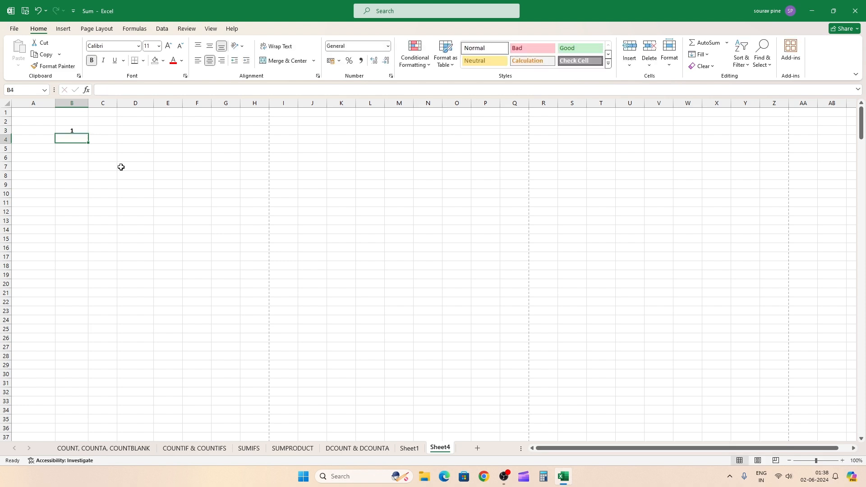
text(2)
key(Return)
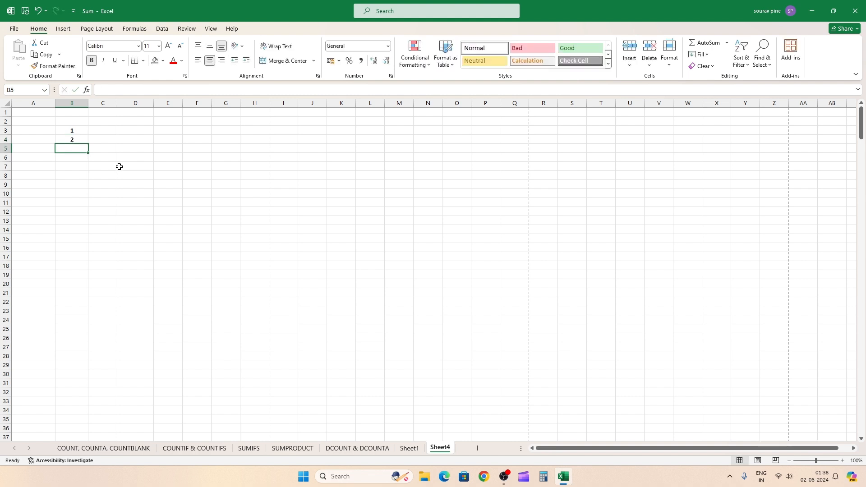
drag(75, 130, 88, 360)
Step: Enter A and B in C3 and C4 and try to extend them as an alphabet series down to C22
click(97, 132)
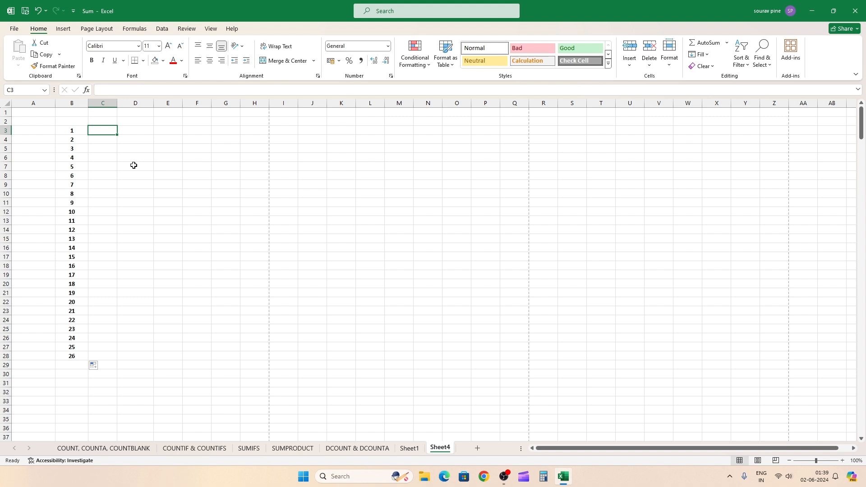
text(A)
key(Return)
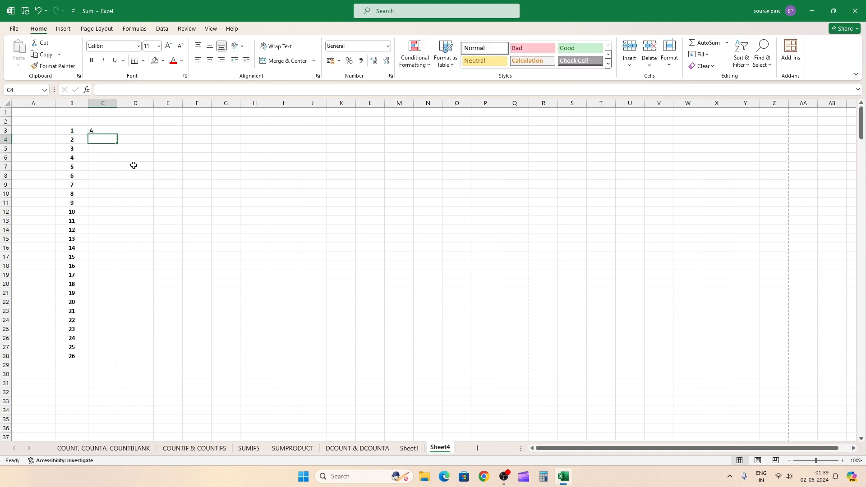
text(B)
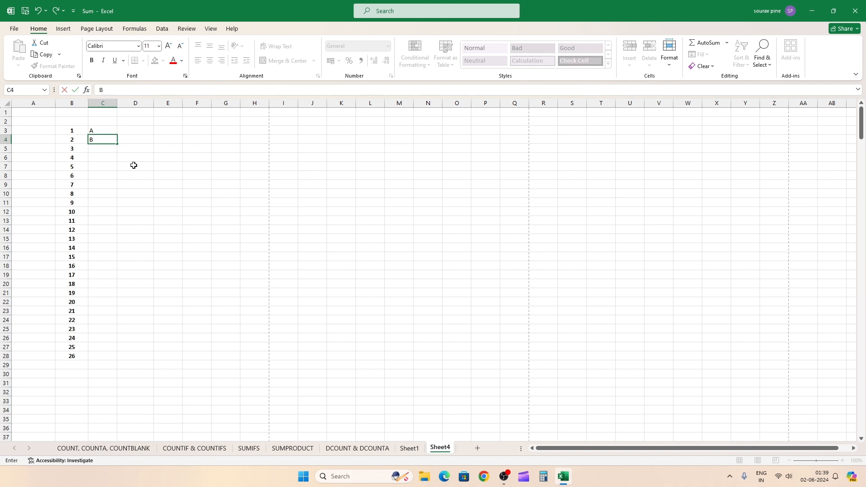
key(Return)
drag(93, 131, 116, 304)
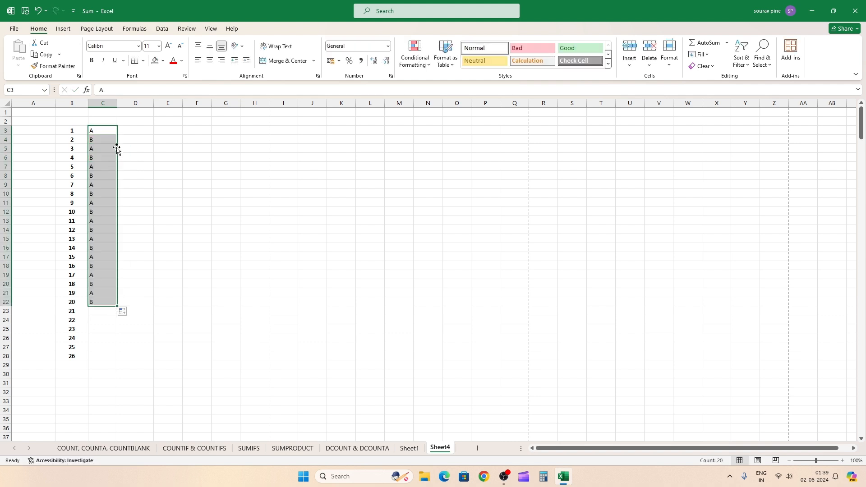
click(158, 184)
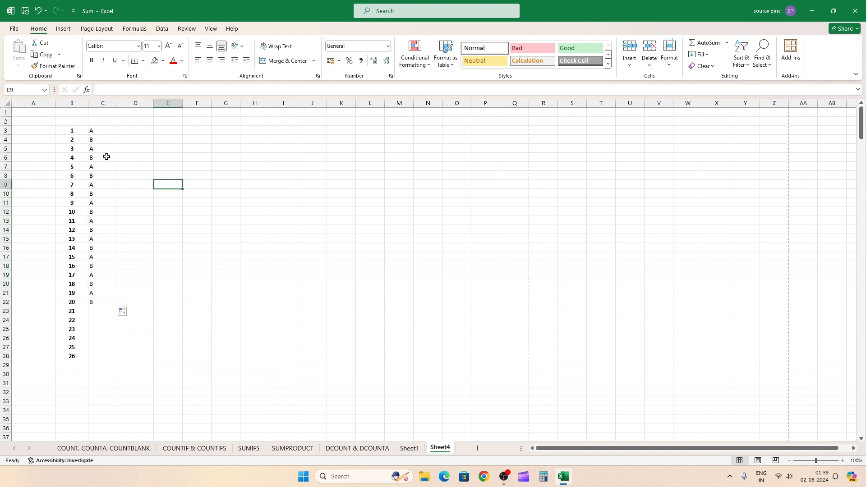
Step: Clear the filled letters in C5:C22, keeping the entries in C3 and C4
click(106, 152)
key(ctrl+shift+Down)
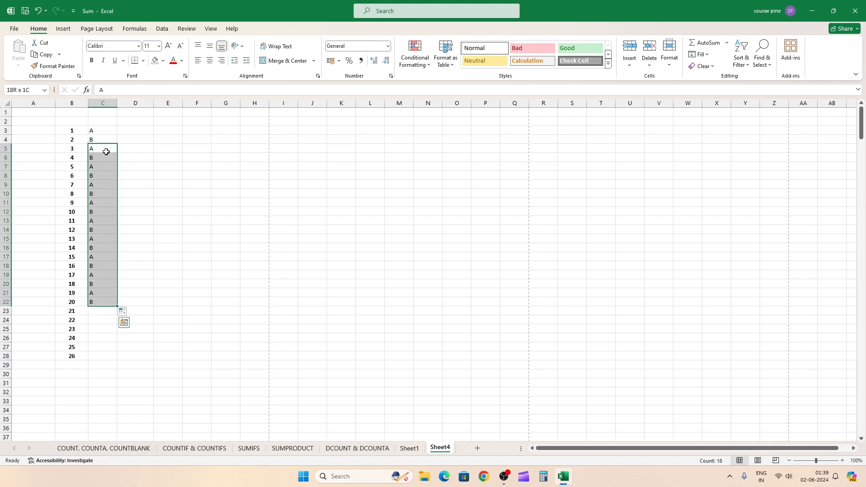
key(Delete)
Step: Add C and D in C5 and C6 and try to extend the four letters down to C16
click(106, 146)
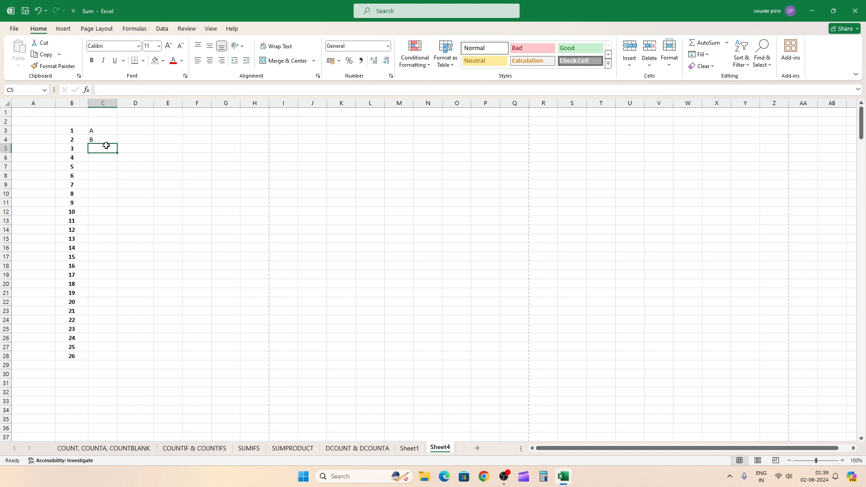
text(C)
key(Return)
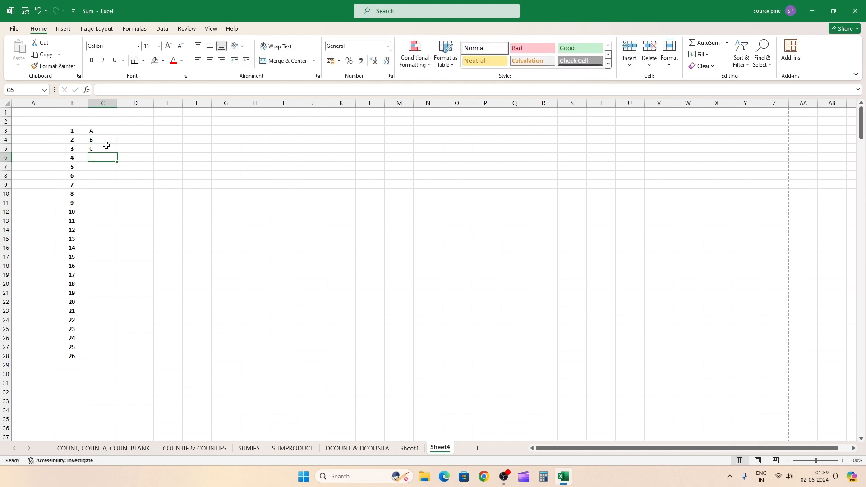
text(D)
key(Tab)
drag(96, 129, 118, 249)
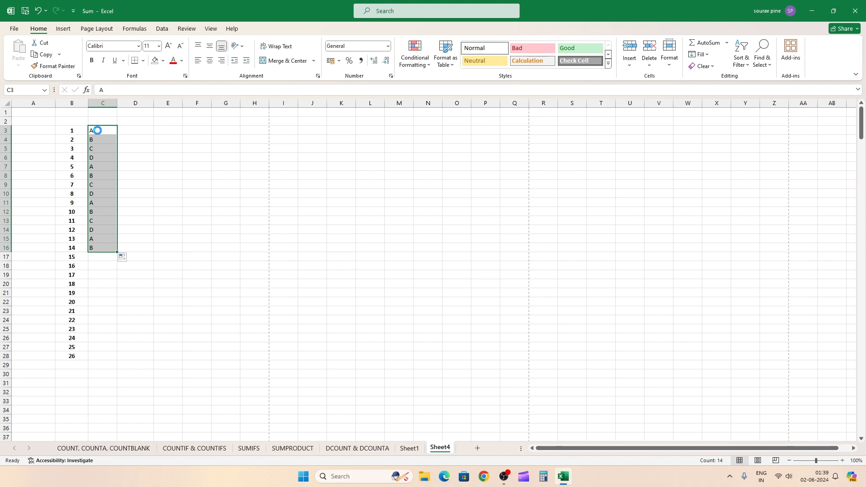
Step: Clear the letters in C3:C16 and enter the formula =CHAR(ROW(A65)) in C3
key(Delete)
click(97, 130)
text(=)
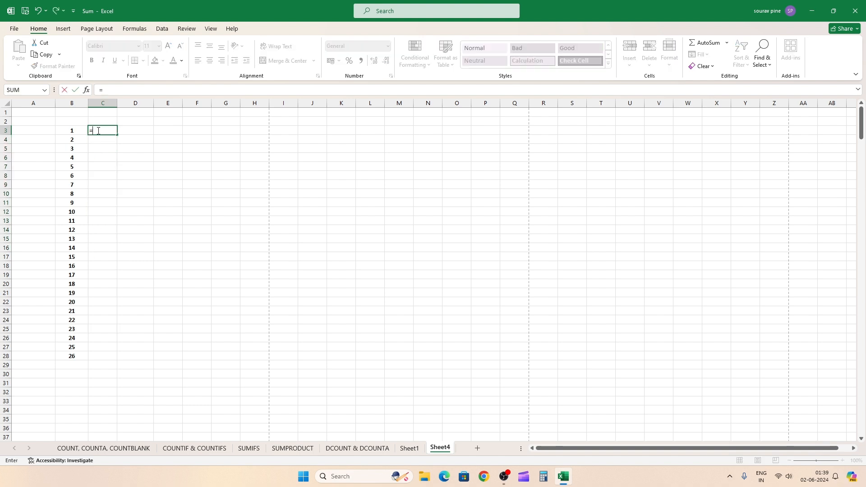
text(CHAR()
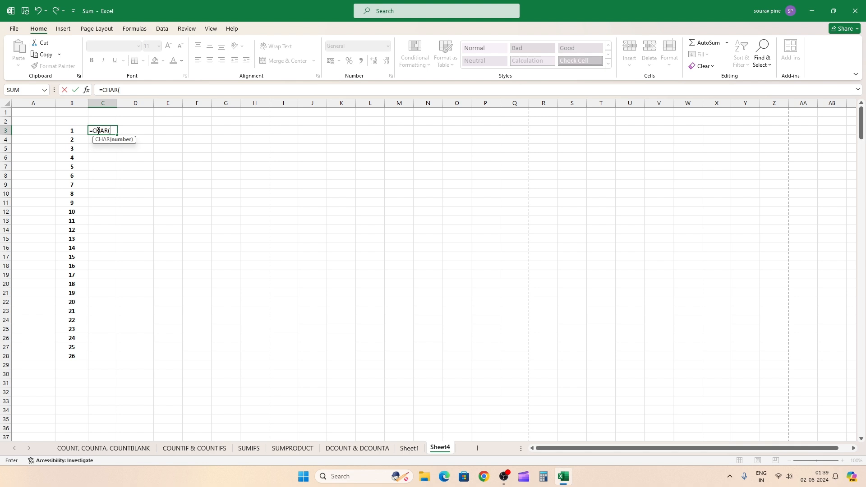
text(RO)
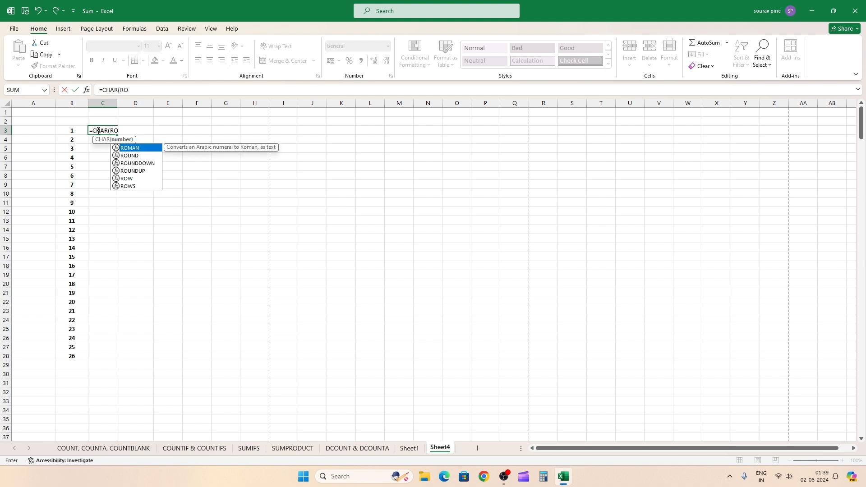
text(W()
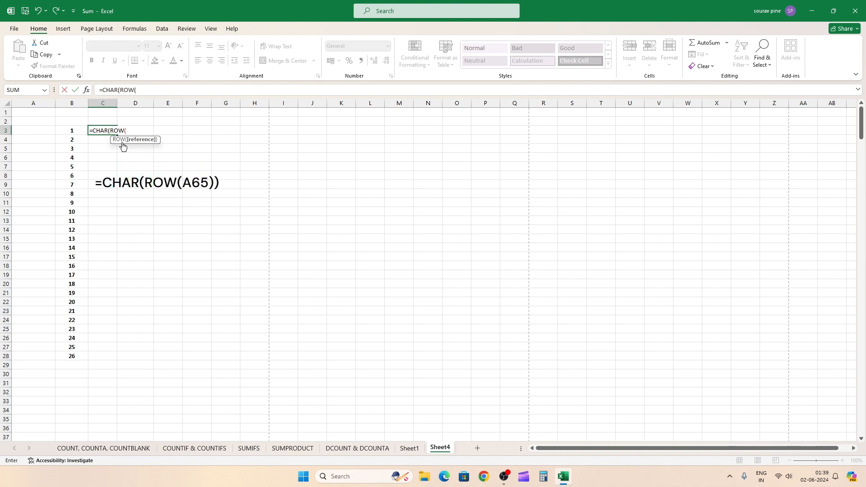
text(A)
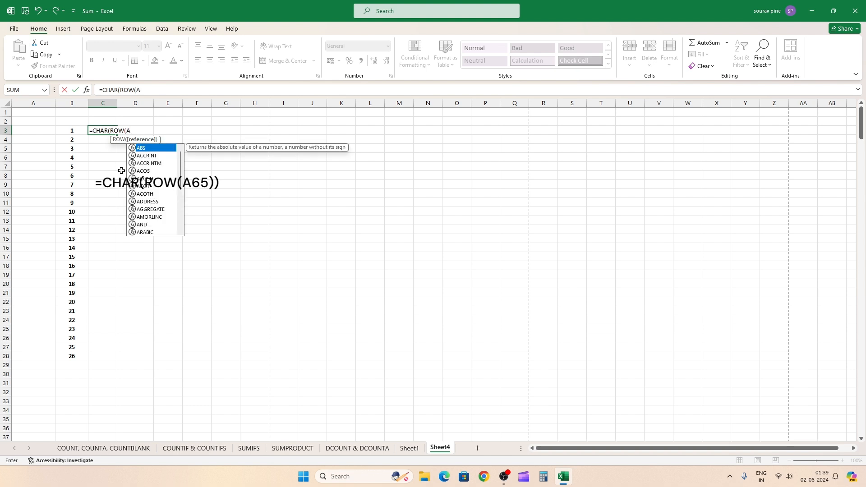
text(65)))
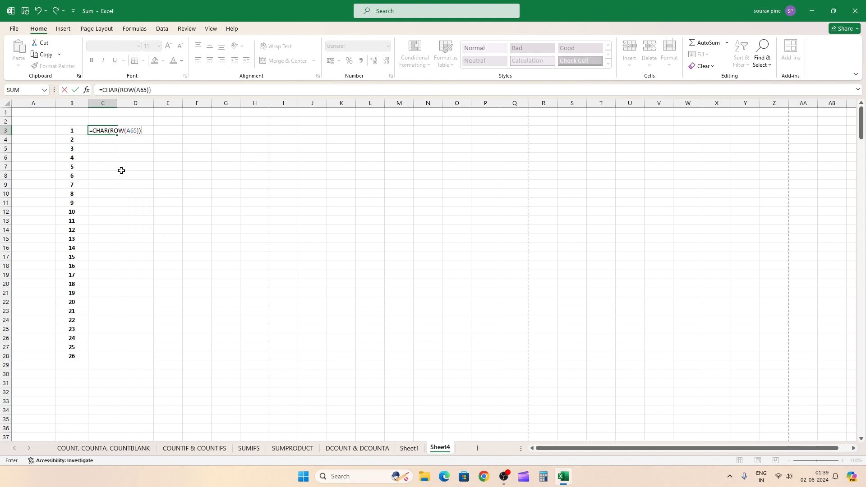
key(Return)
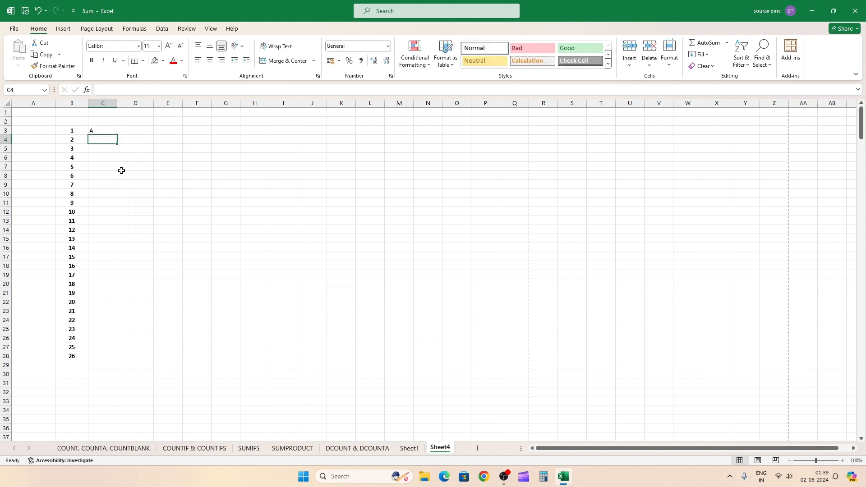
Step: Auto-fill the CHAR formula from C3 down to C28 alongside the numbers in column B
click(108, 131)
double_click(118, 136)
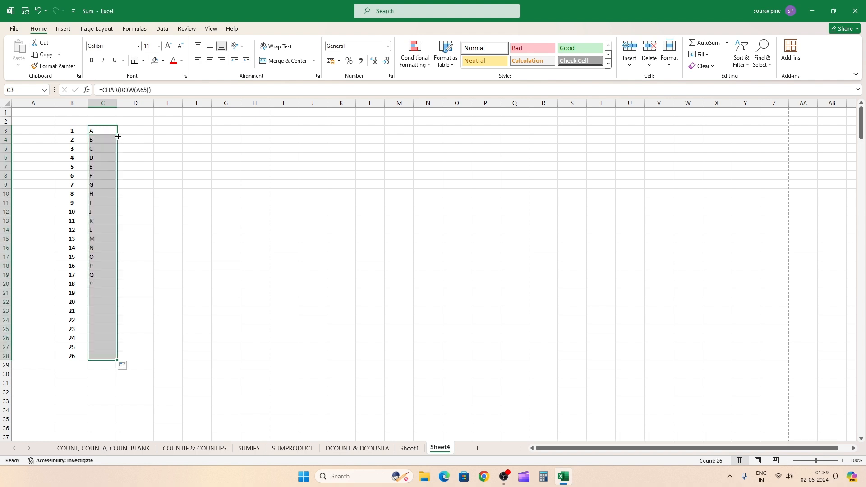
click(166, 237)
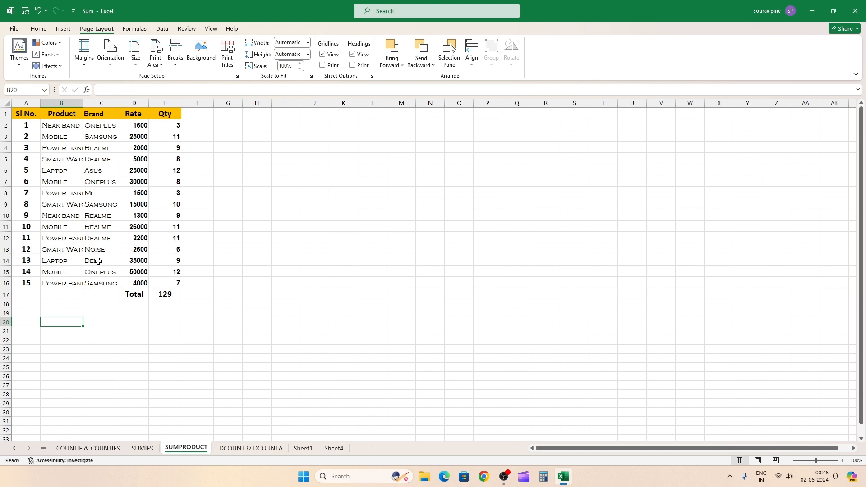
Step: Preview the printout of the whole SUMPRODUCT sheet and return to the worksheet
key(ctrl+p)
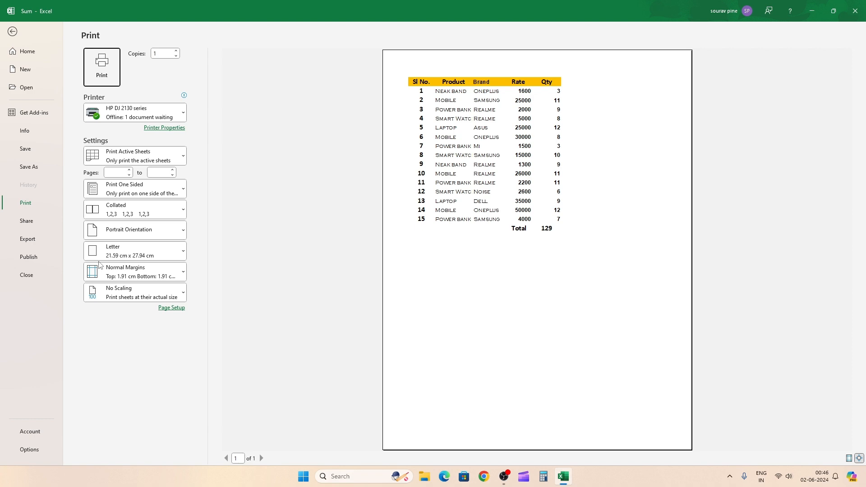
key(Escape)
click(81, 182)
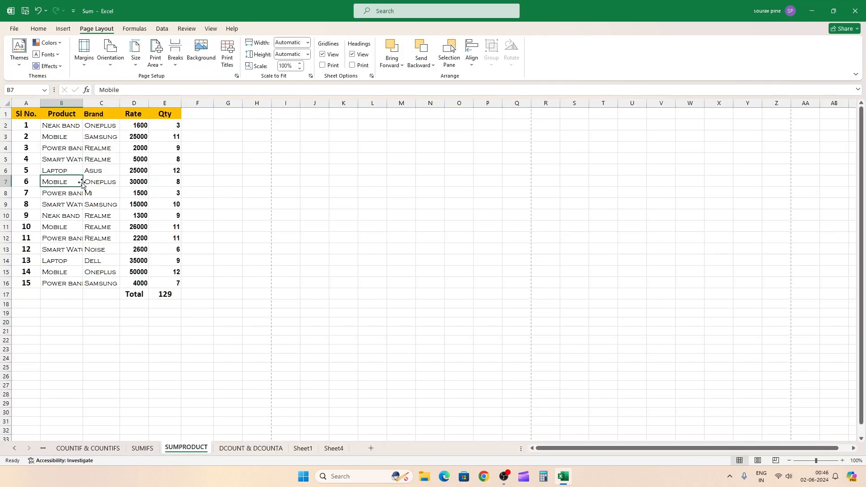
Step: Set the header and first five product rows, A1:E6, as the print area of the SUMPRODUCT sheet
drag(4, 114, 4, 172)
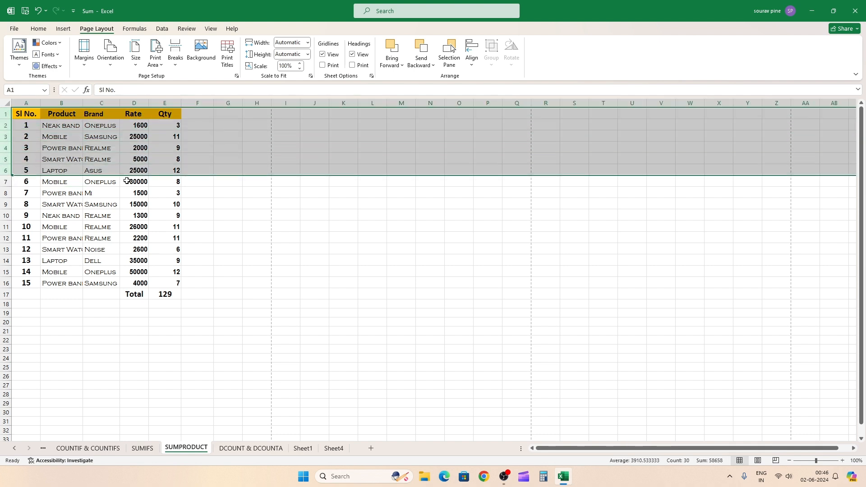
click(123, 191)
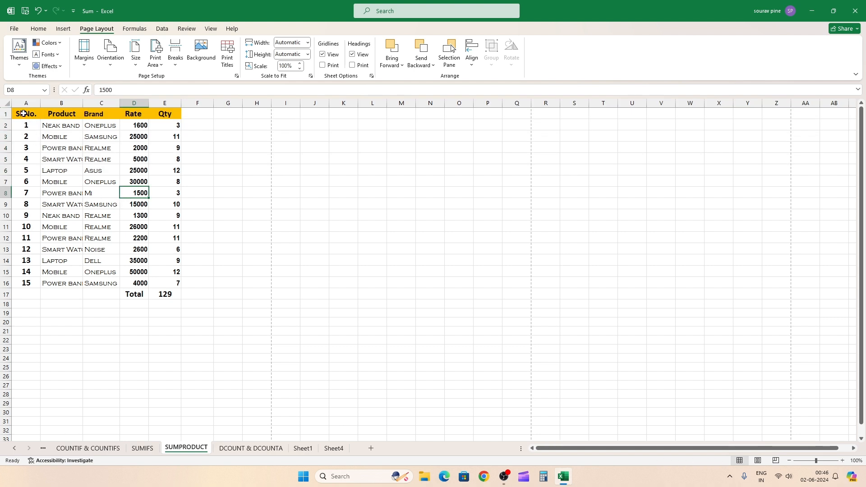
drag(23, 114, 162, 176)
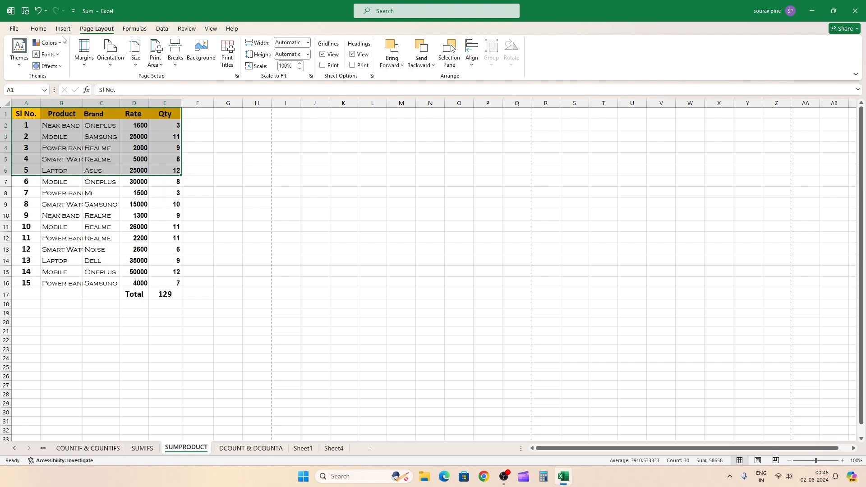
click(161, 67)
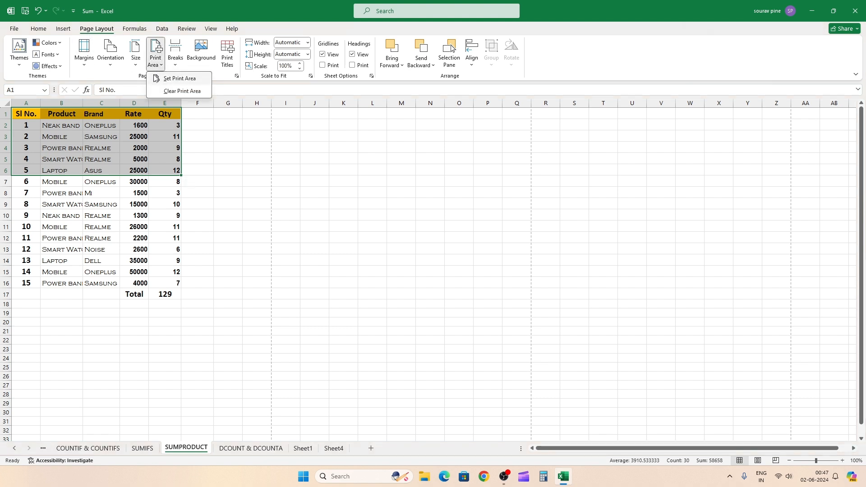
click(180, 79)
Step: Deselect the range and open the print preview to check the SUMPRODUCT sheet's print area
click(112, 225)
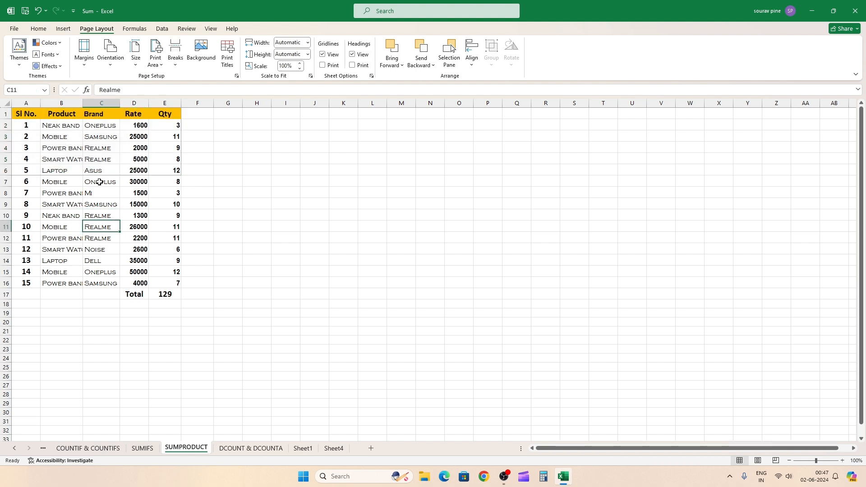
click(139, 159)
click(124, 215)
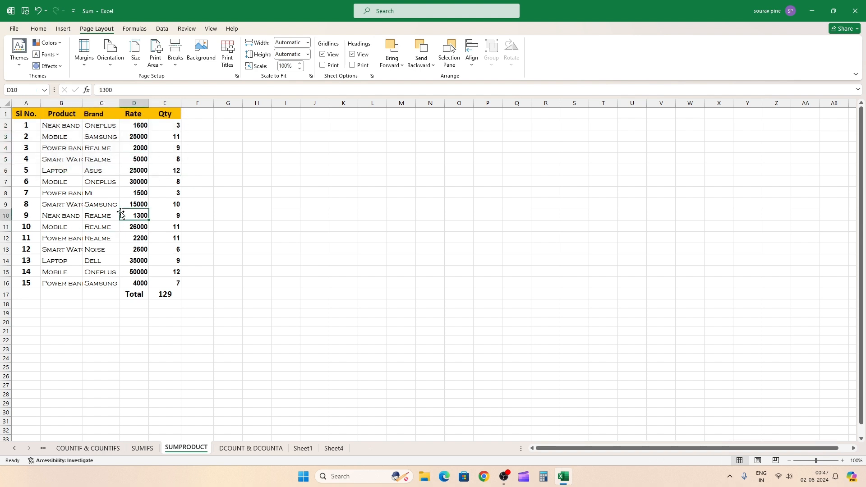
key(ctrl+p)
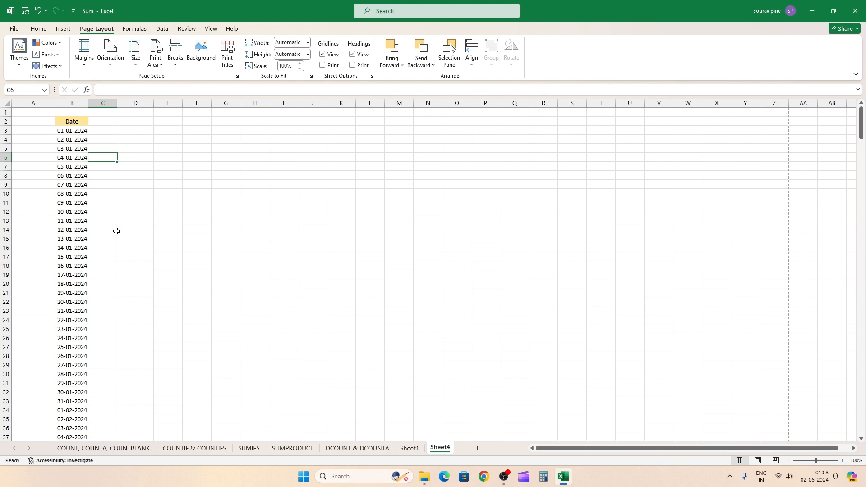
Step: Open the print preview of the date list on Sheet4 and page forward to page 3, then back to page 2
key(ctrl+p)
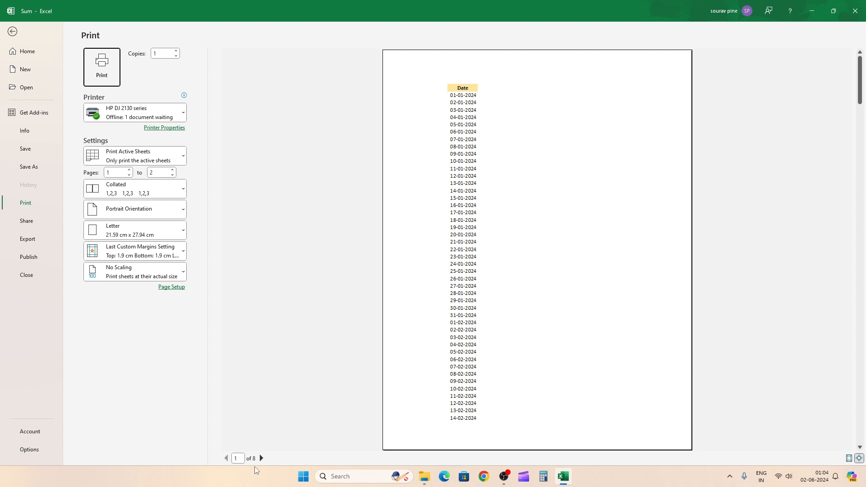
click(261, 459)
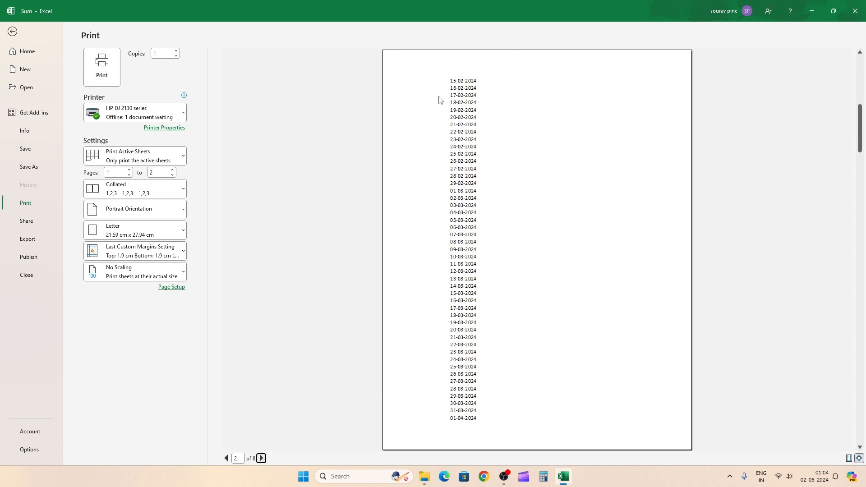
click(261, 458)
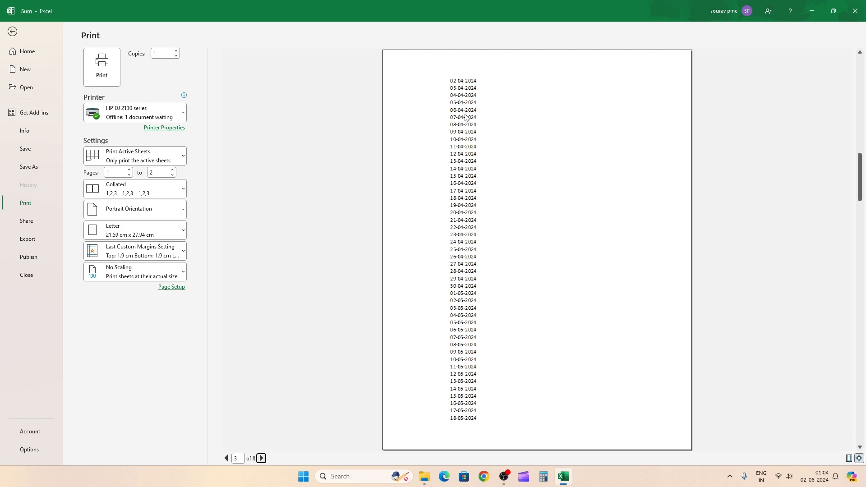
click(227, 458)
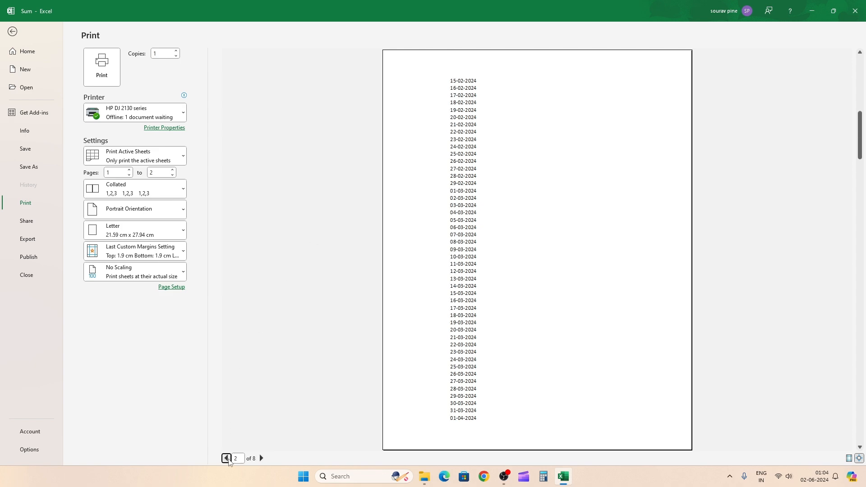
Step: Leave the print preview and set the Date header row, $2:$2, to repeat at the top of every printed page of Sheet4
click(227, 458)
key(Escape)
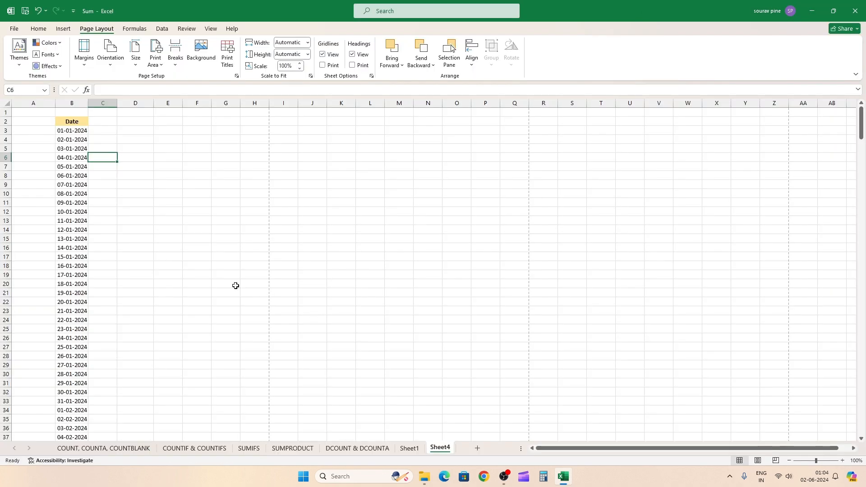
click(226, 67)
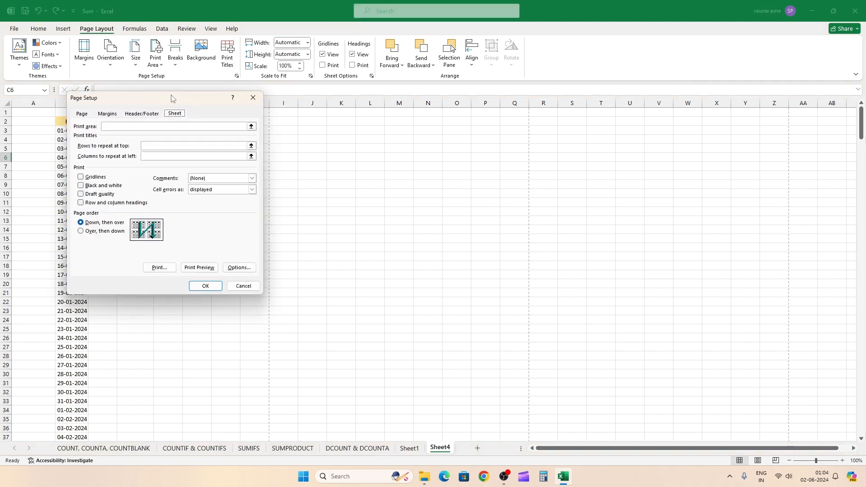
drag(170, 98, 170, 80)
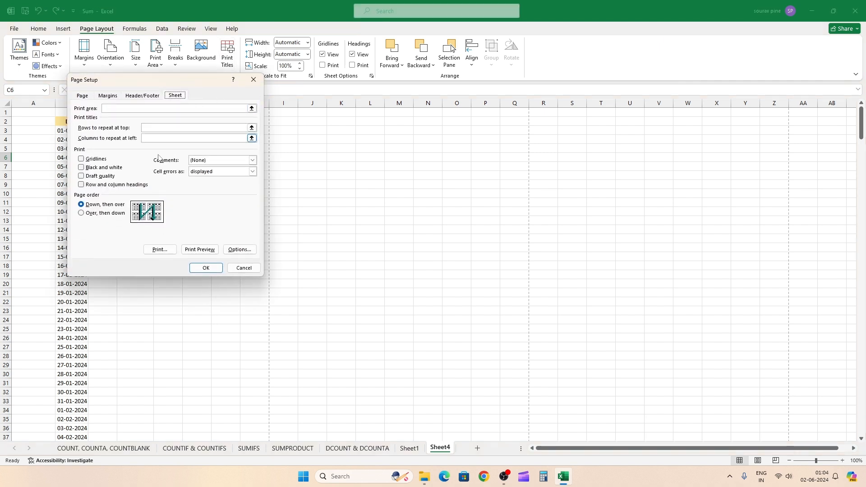
click(252, 128)
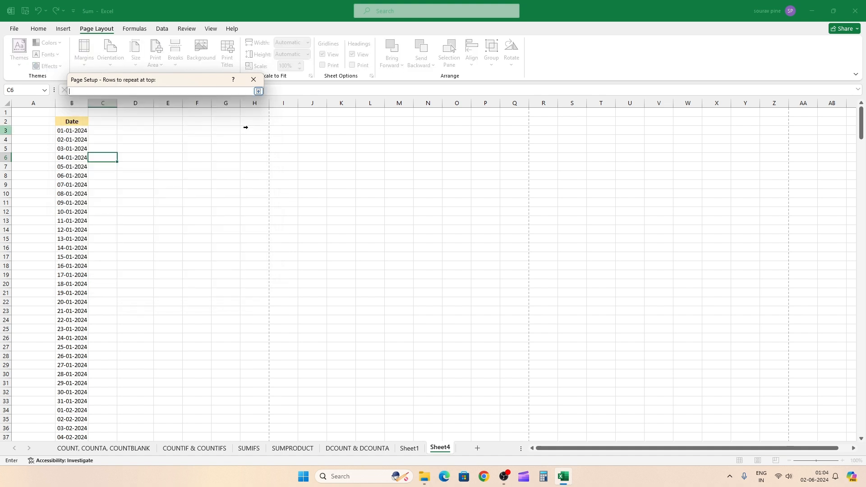
click(5, 121)
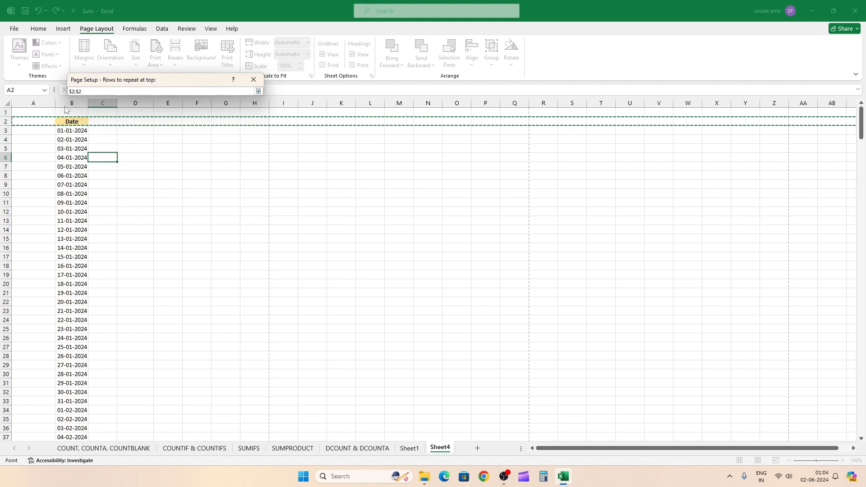
click(257, 91)
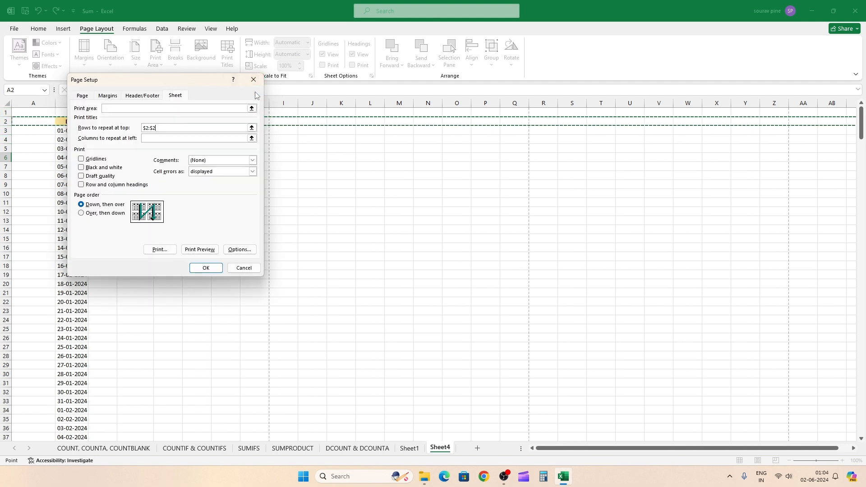
click(205, 267)
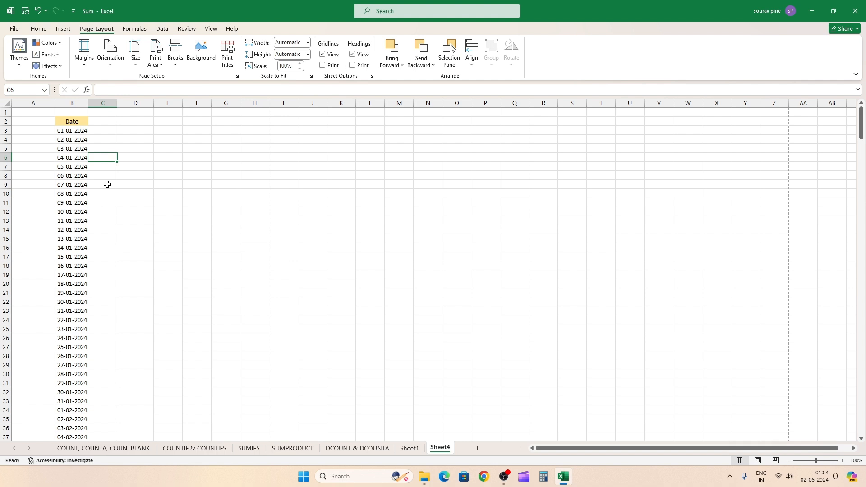
Step: Open the print preview of Sheet4 and go to page 2 to check the repeated header row
key(ctrl+p)
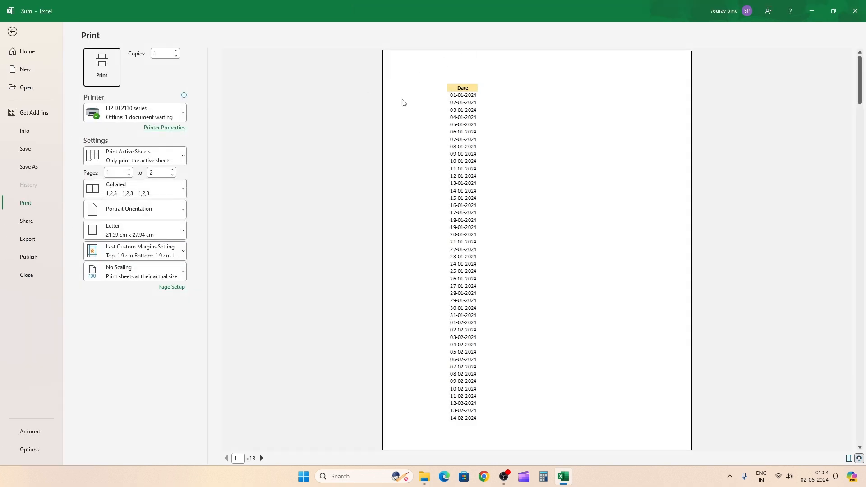
click(261, 458)
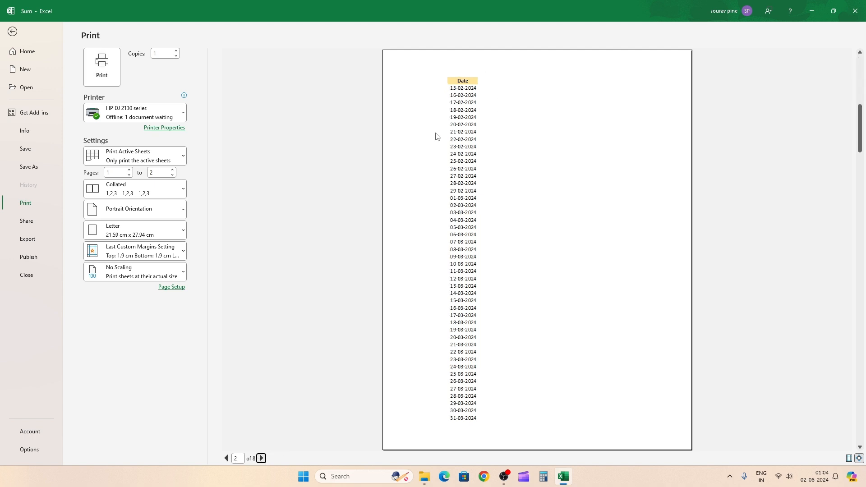